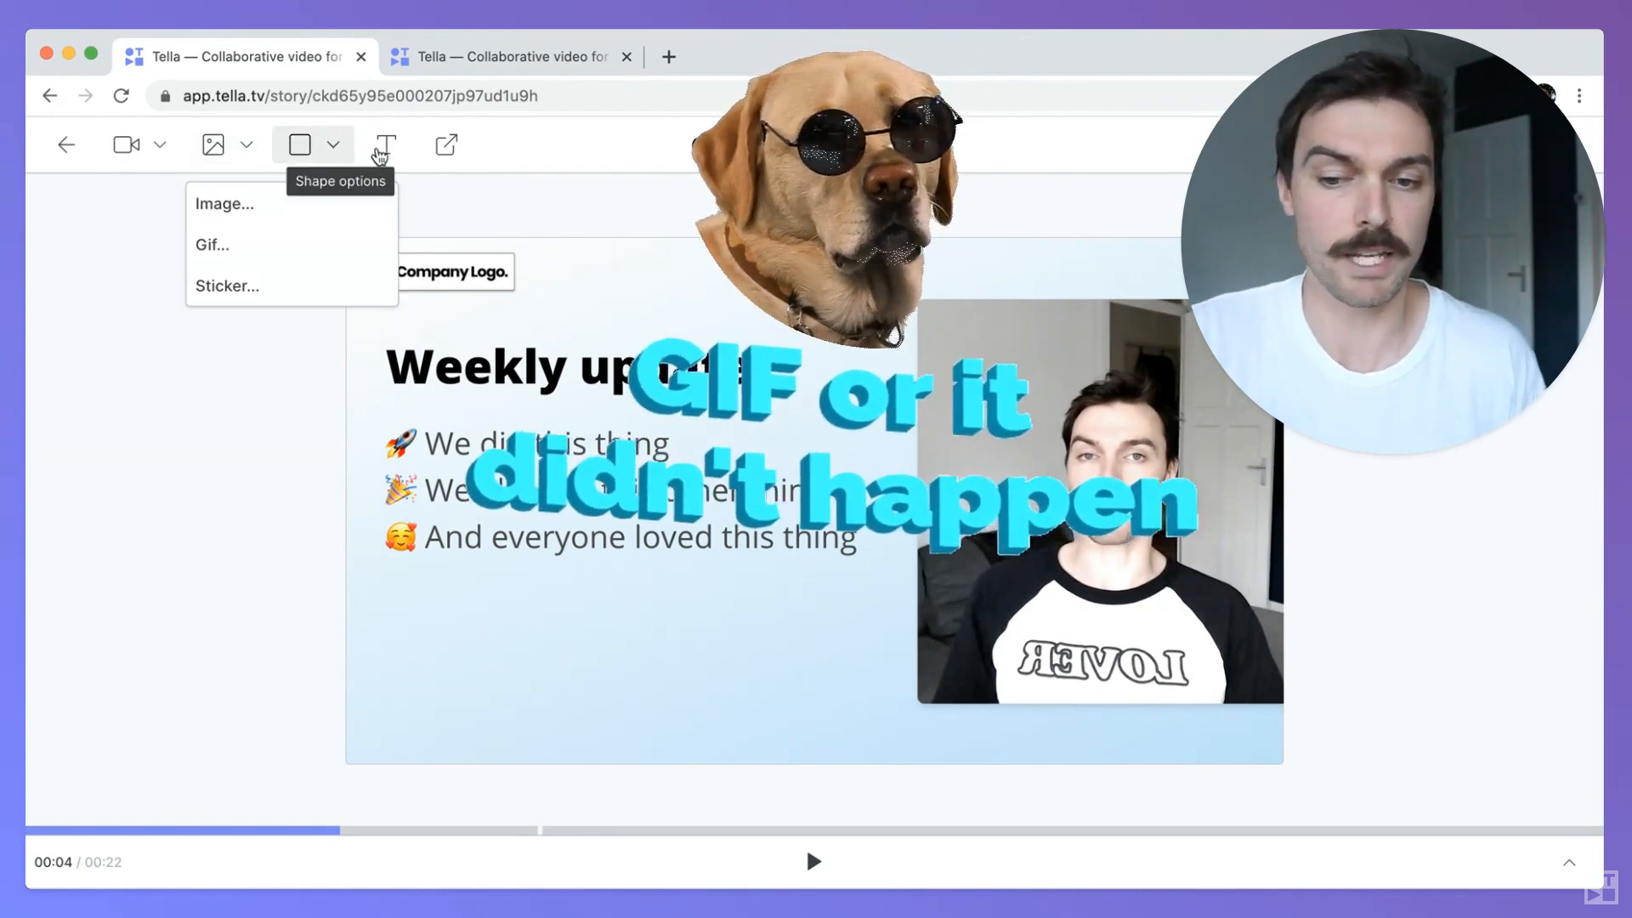
left_click(185, 495)
left_click(615, 385)
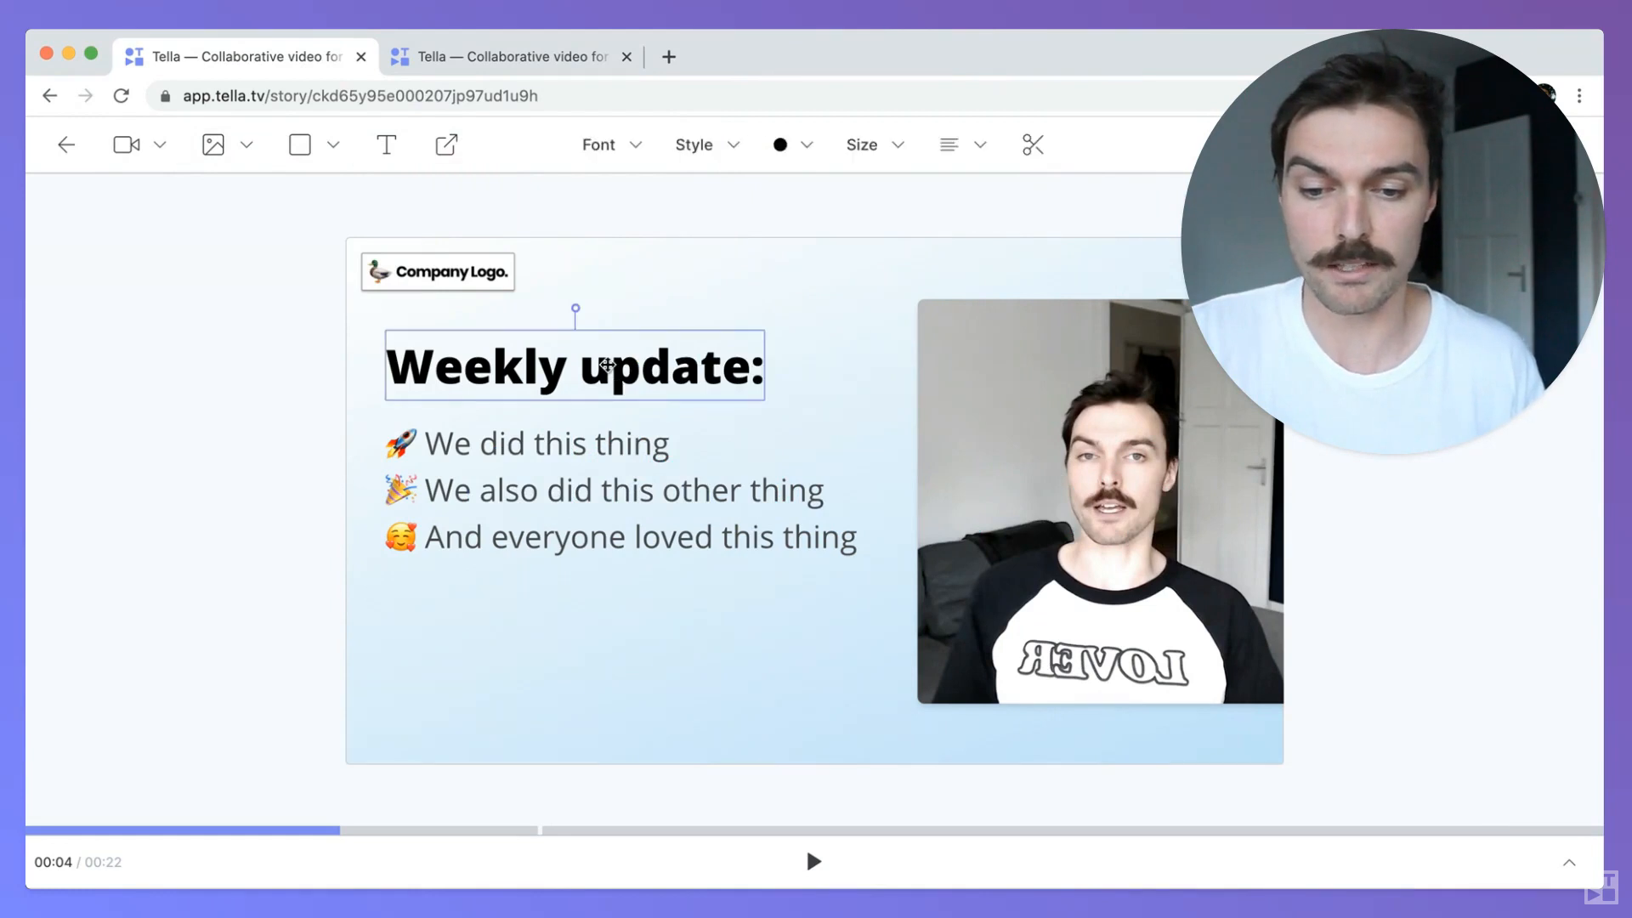
mouse_move(615, 385)
left_mouse_down()
mouse_move(640, 355)
mouse_move(610, 363)
left_mouse_up()
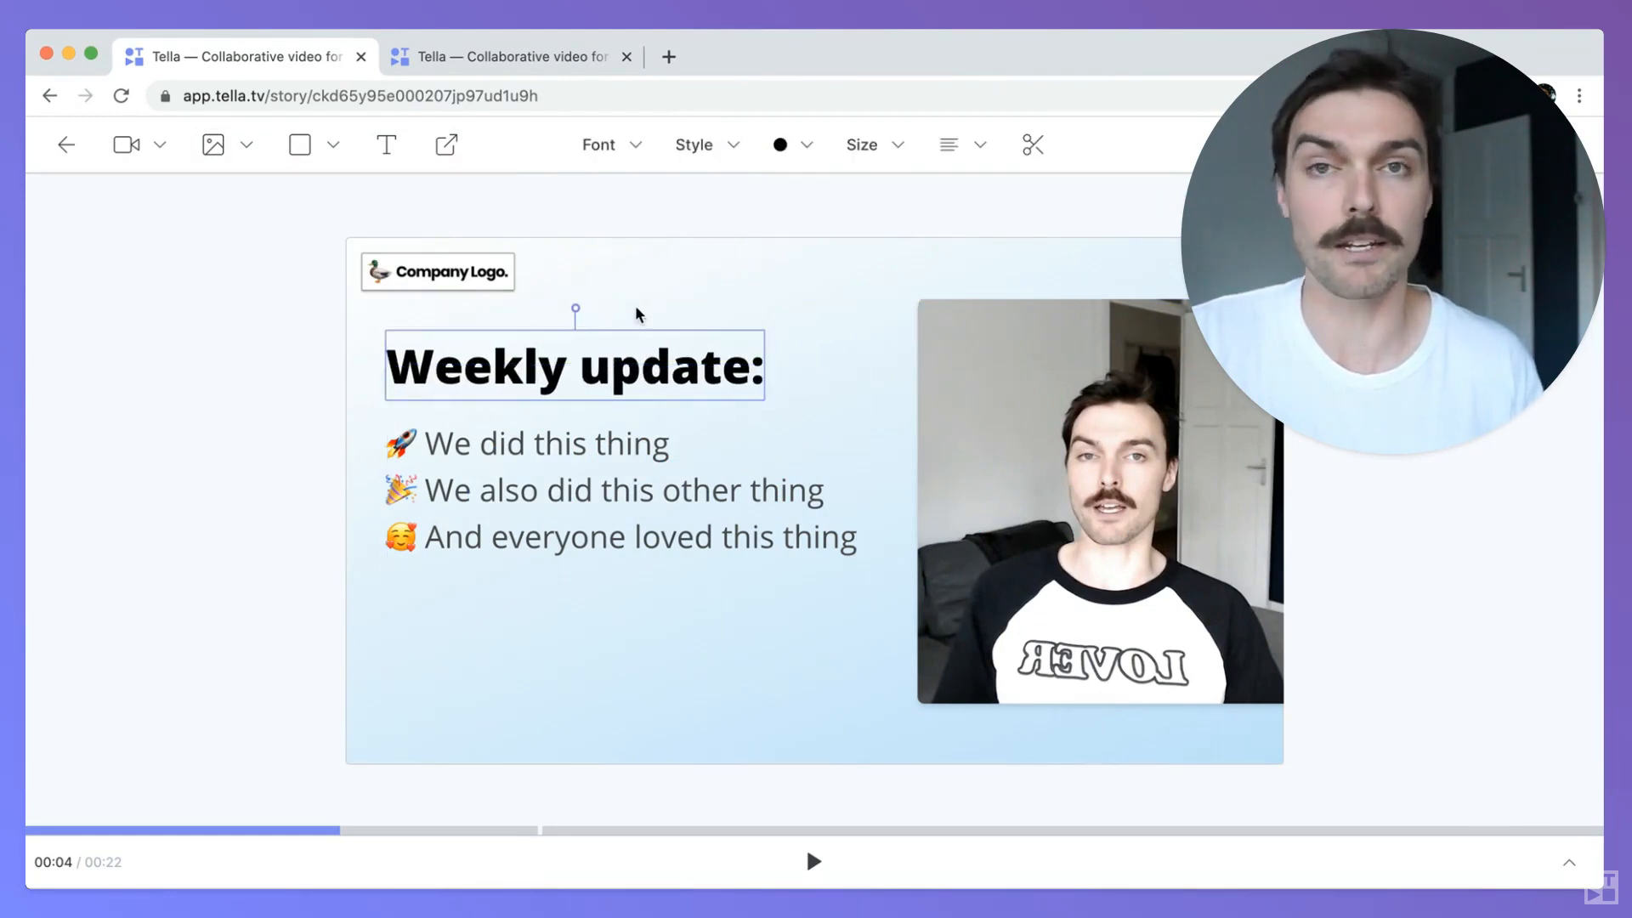
left_click(205, 407)
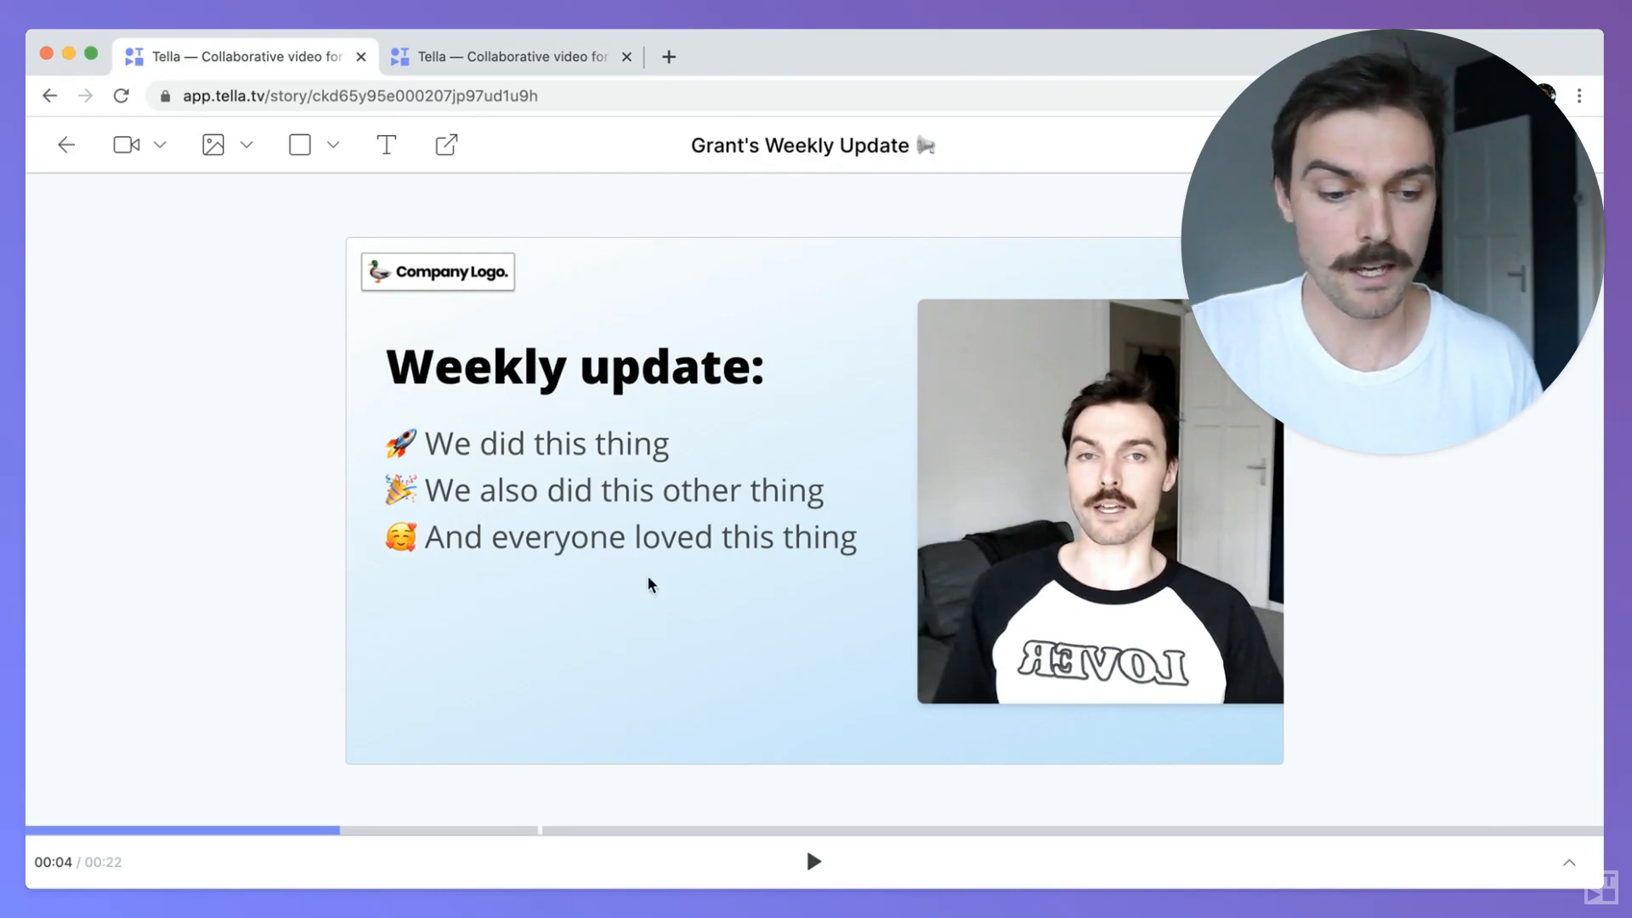
Step: Expand the timeline, view the Next week scene and return to the start of the This week scene
left_click(1569, 859)
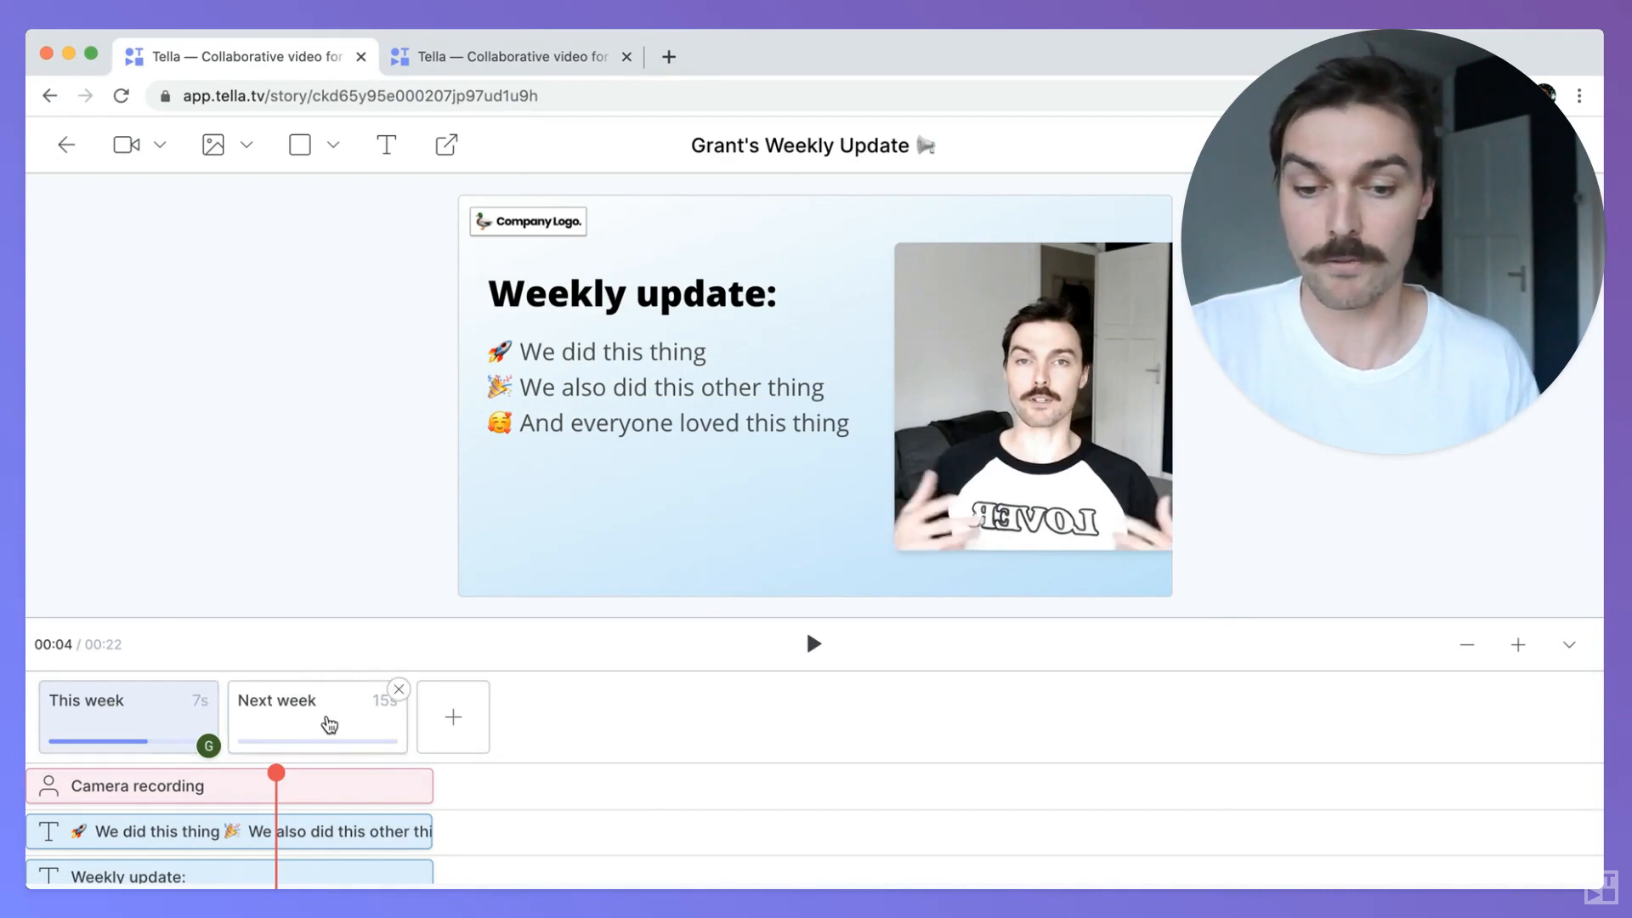
left_click(329, 724)
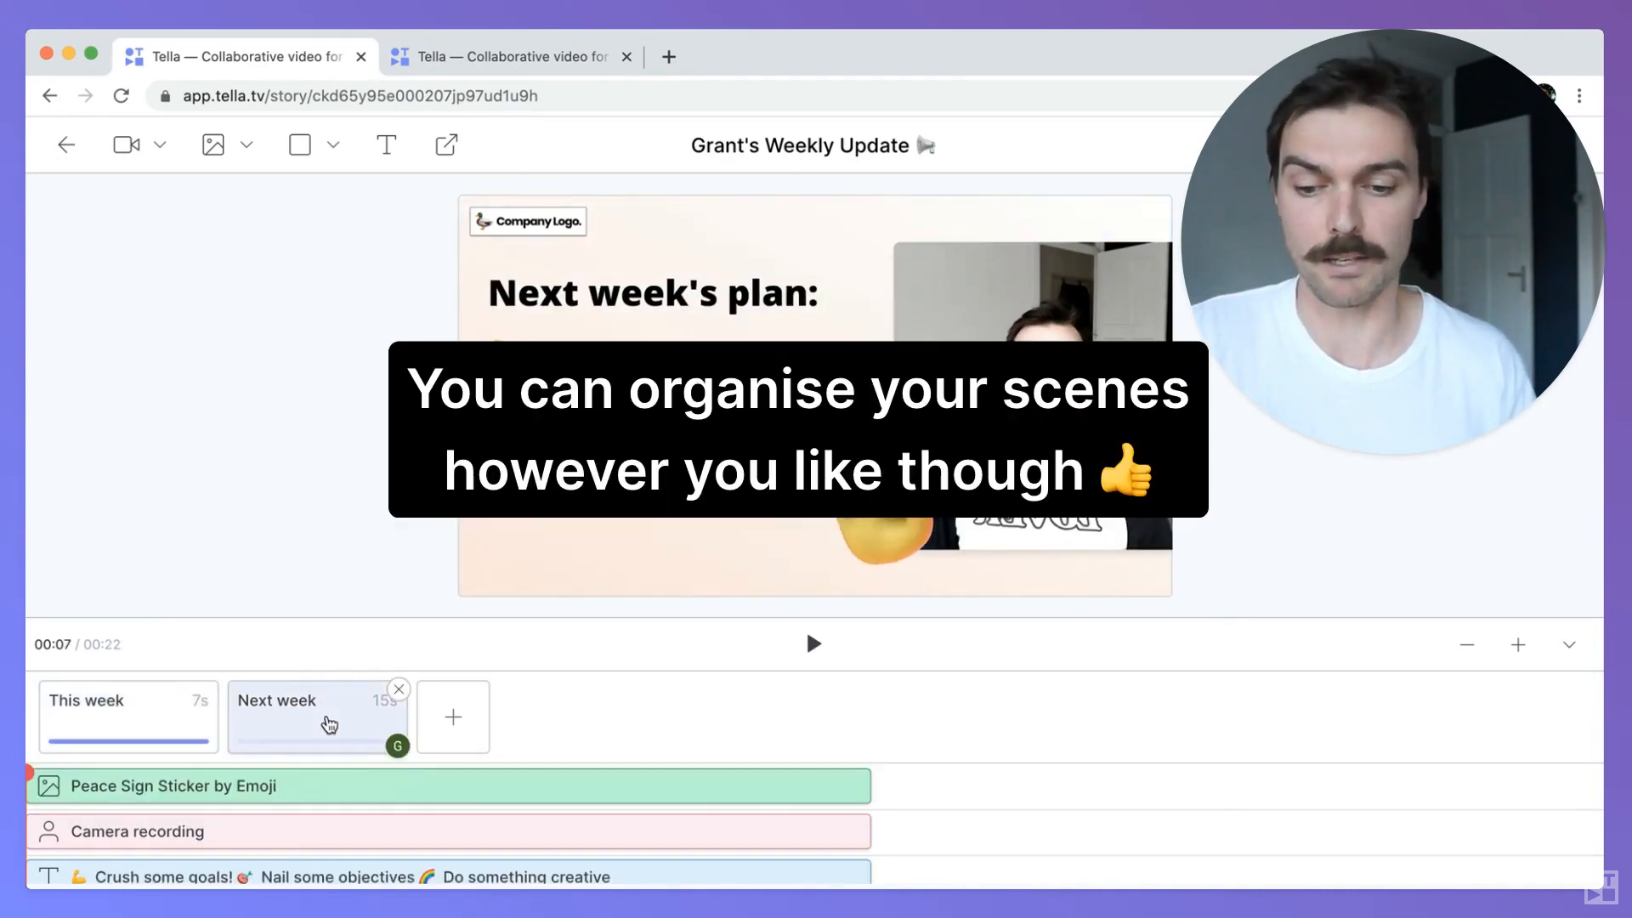
left_click(102, 727)
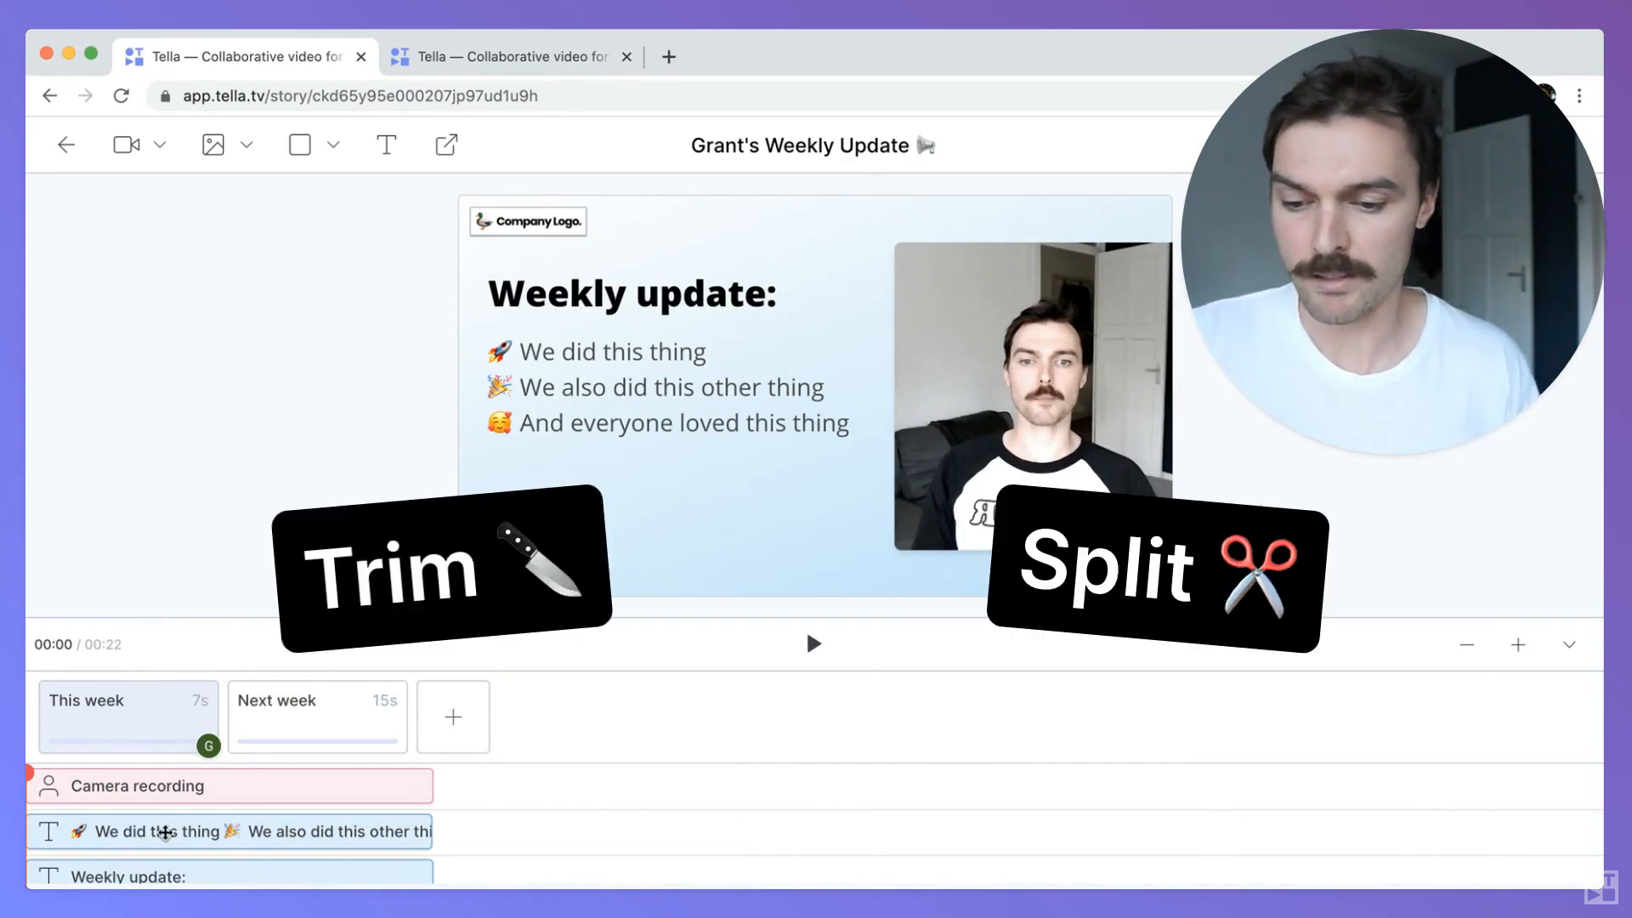
Step: Trim the start of the bullet text clip to about 2 seconds into the This week scene and play back its entrance
left_click(166, 832)
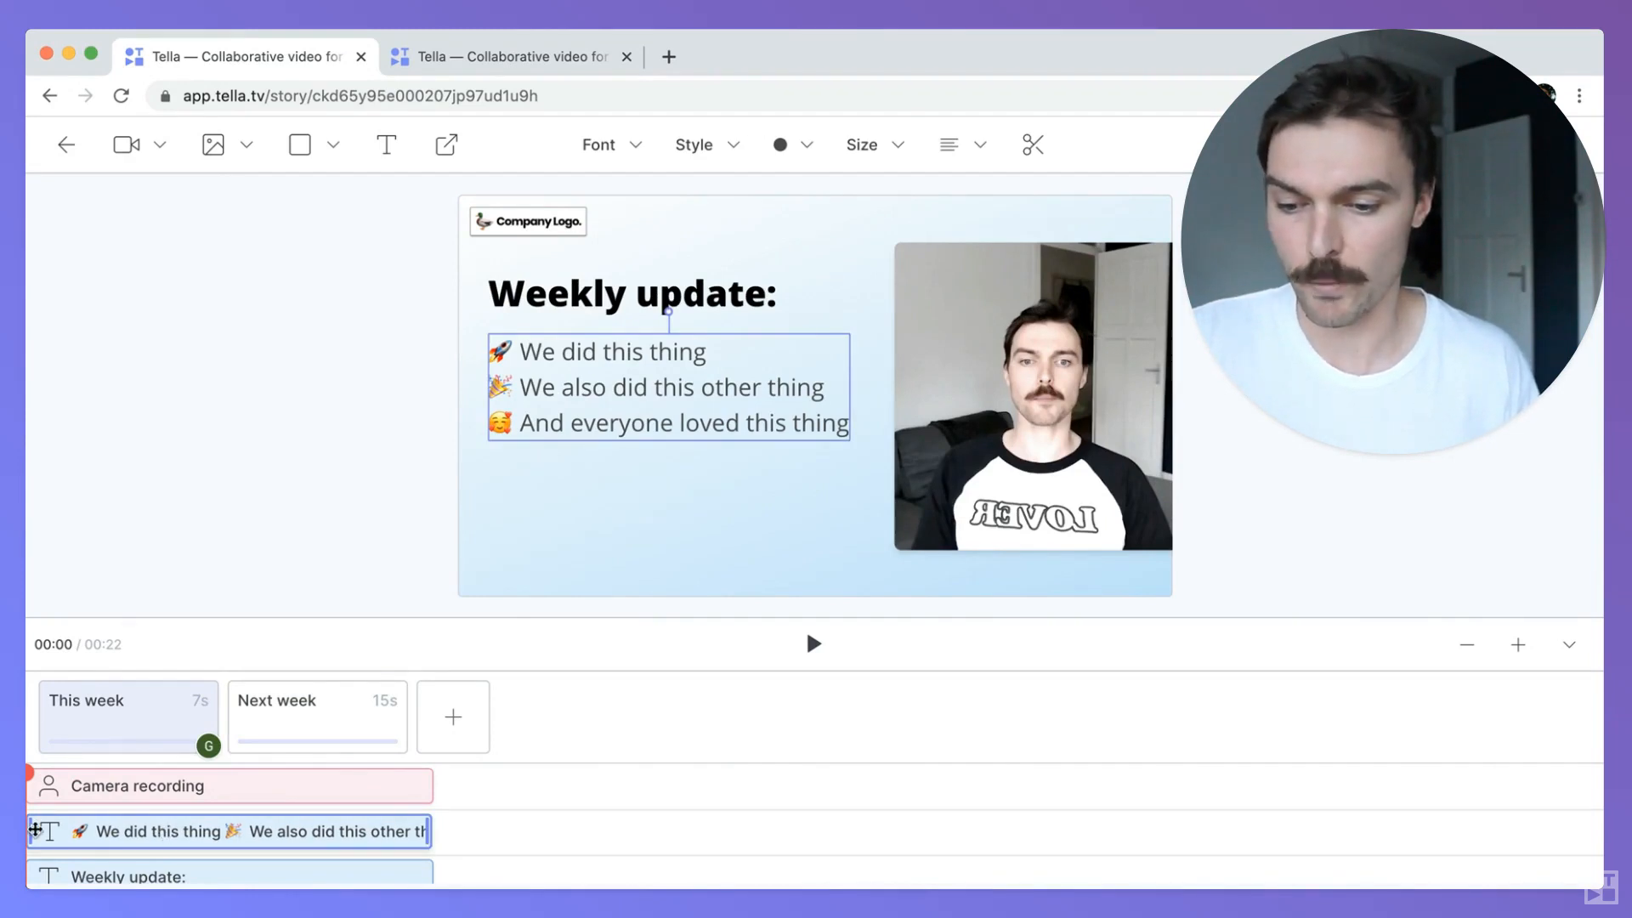
left_click_drag(31, 830, 165, 829)
key("space")
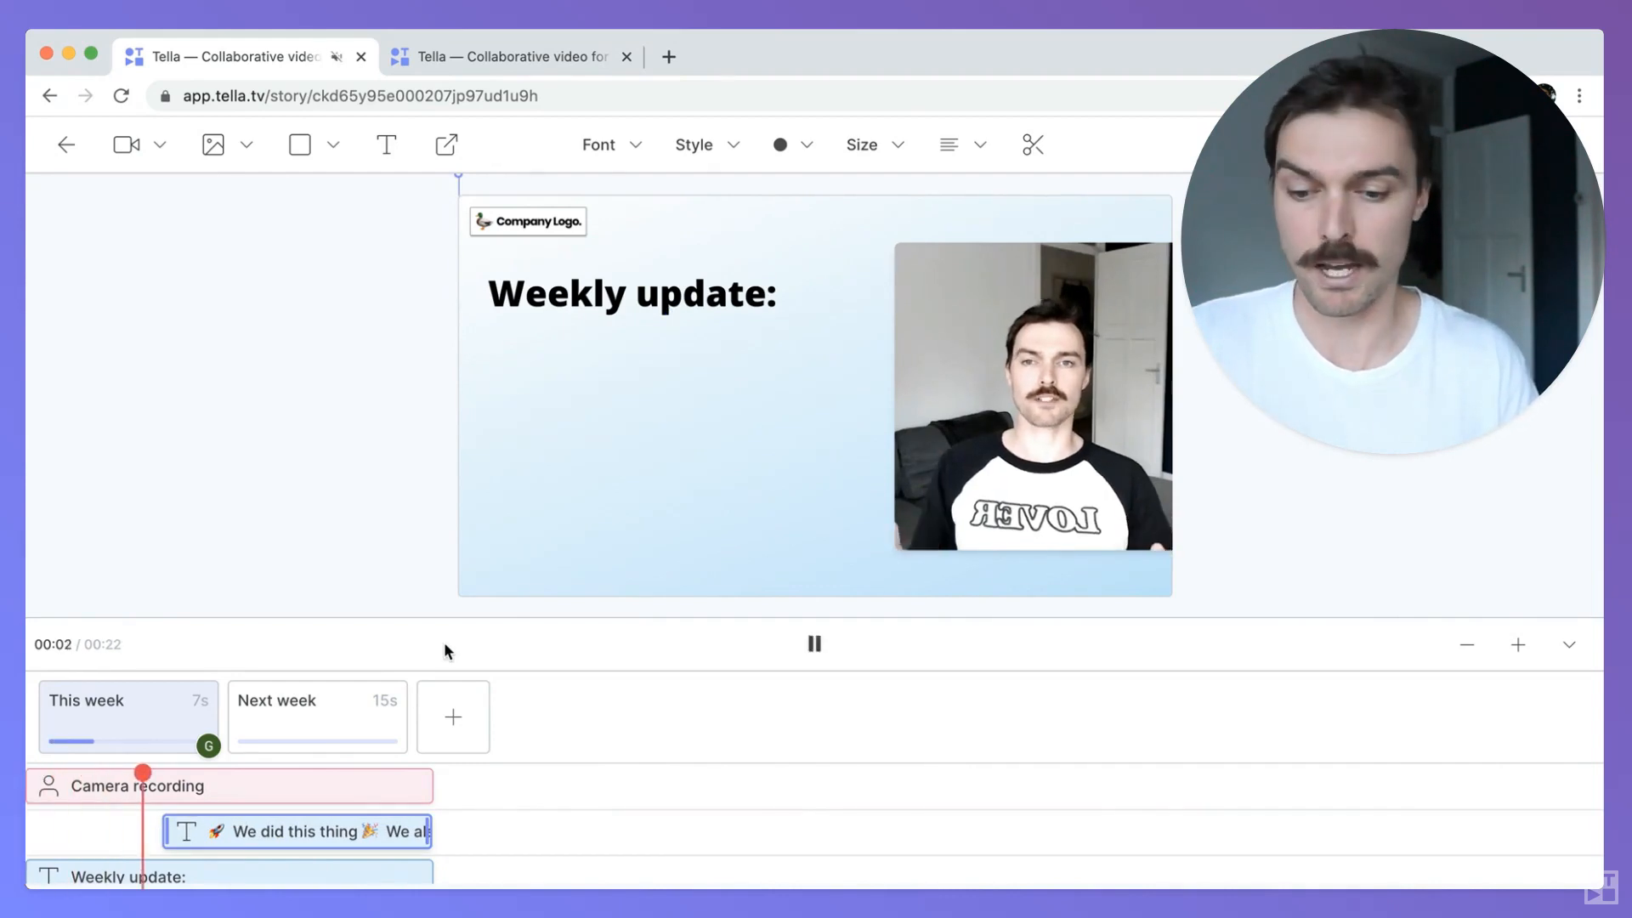
key("space")
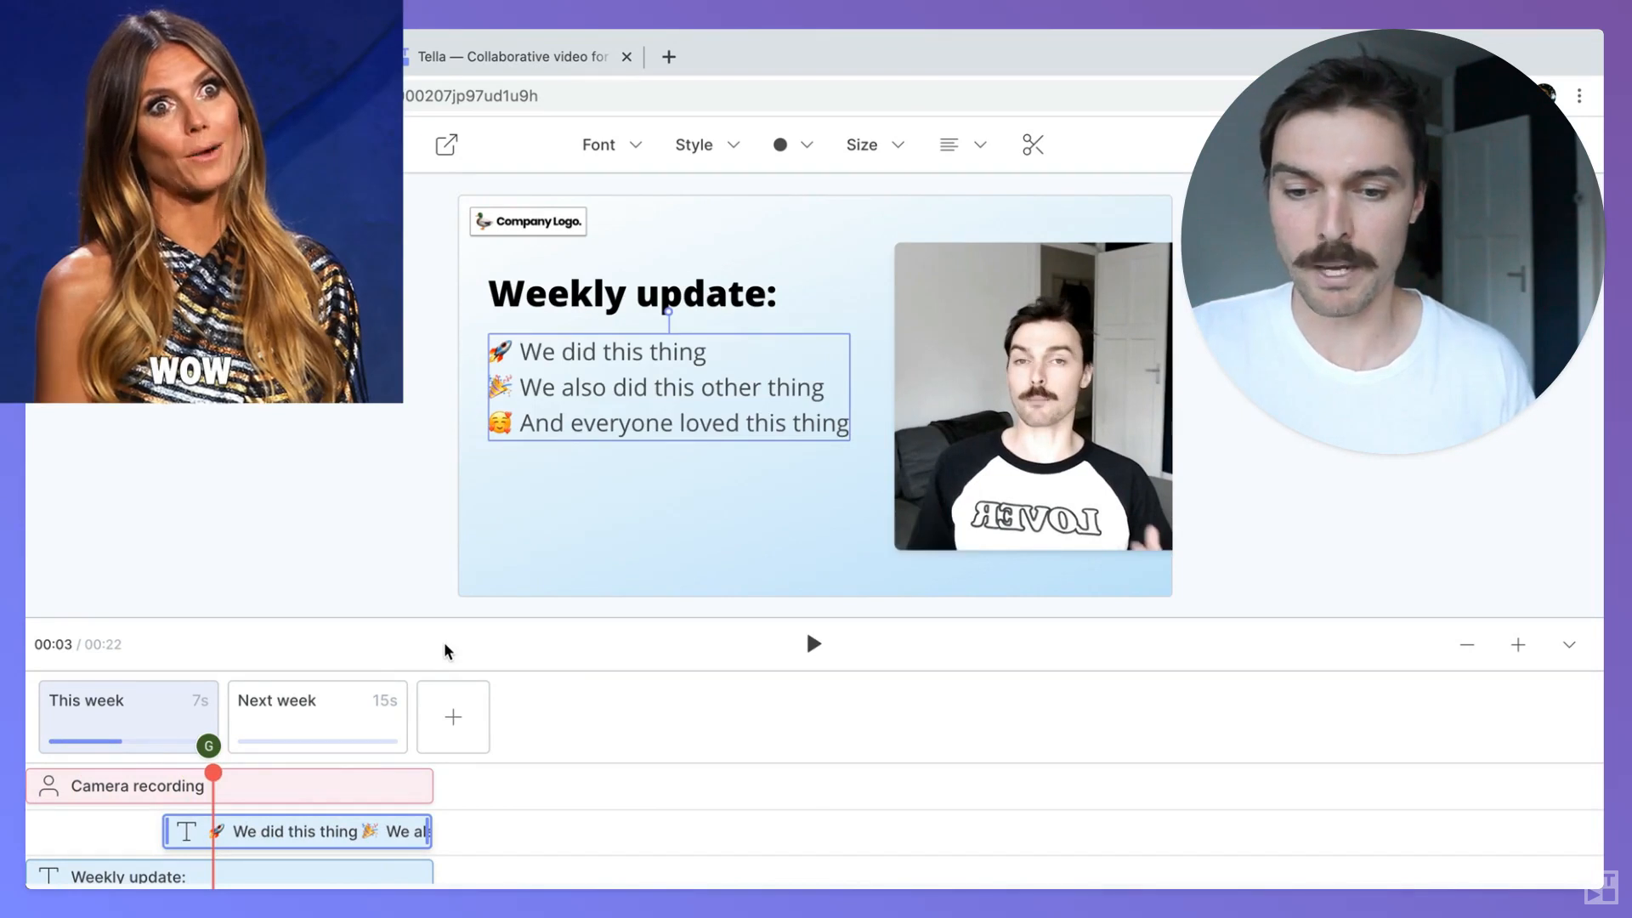
left_click(308, 384)
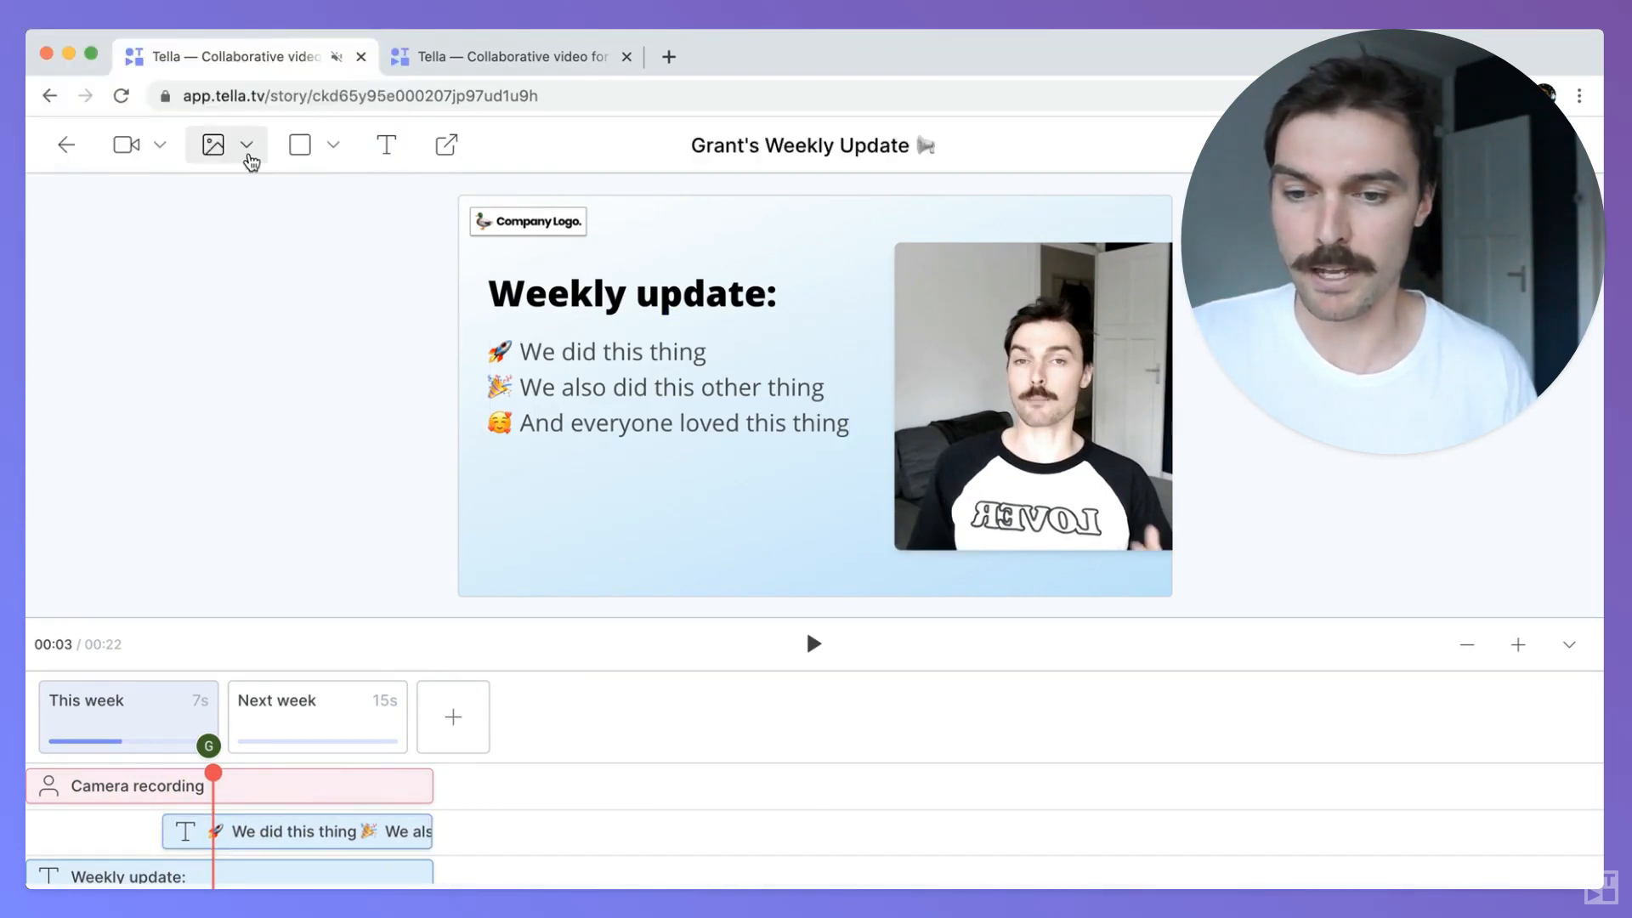
Step: Search the stickers for "emoji wave" and add the blue waving hand sticker to the scene
left_click(246, 147)
left_click(273, 295)
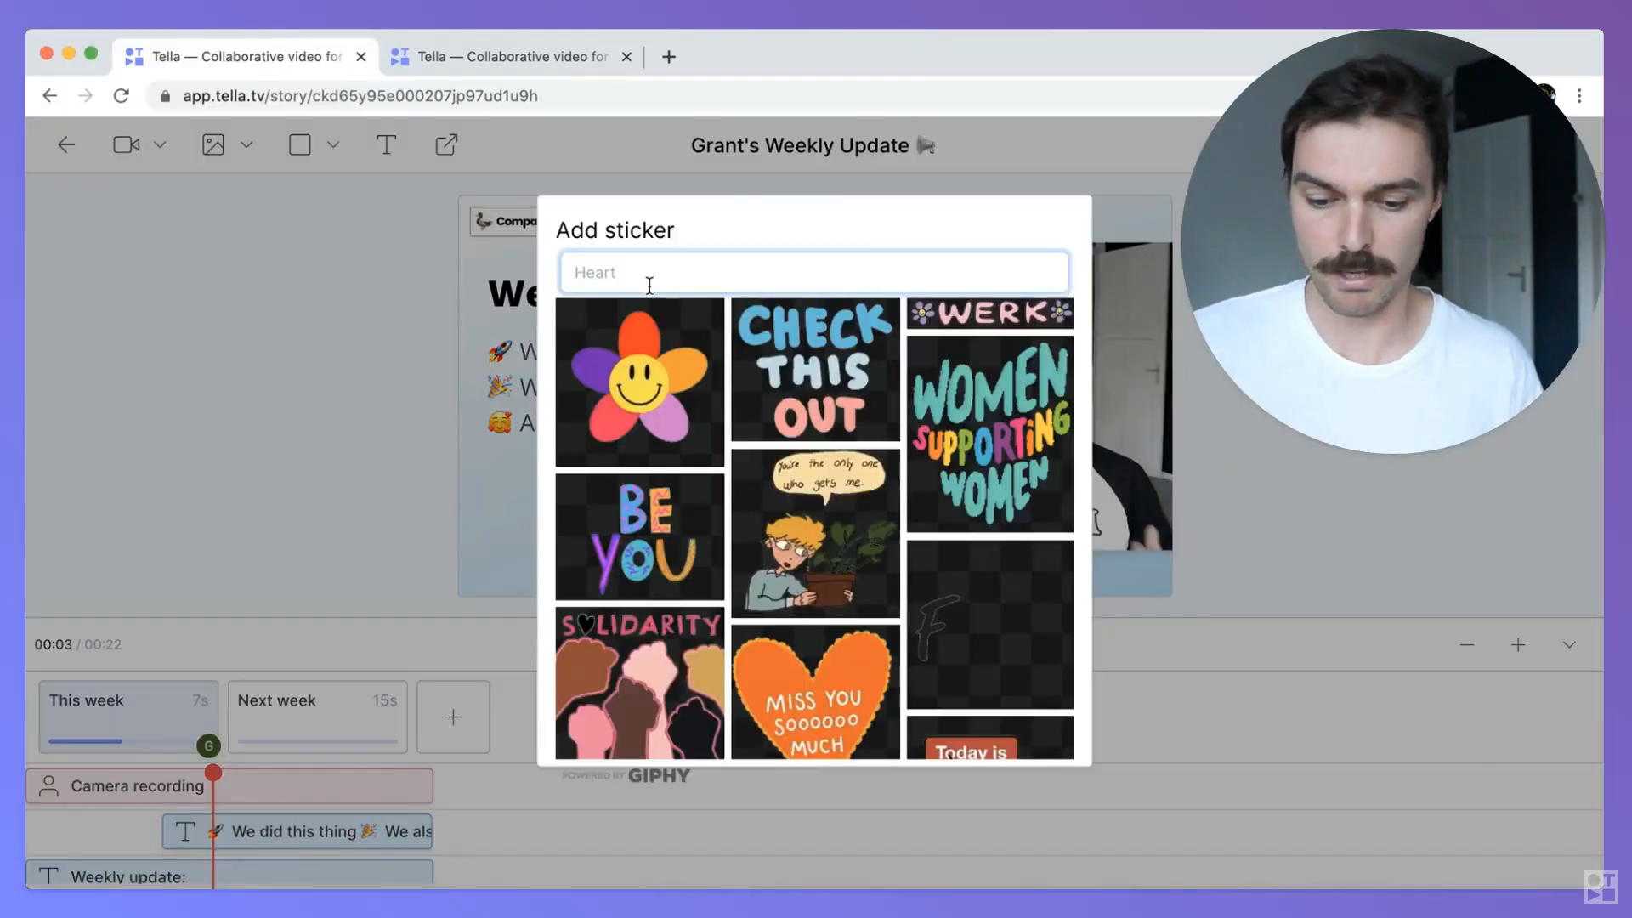
type("emo")
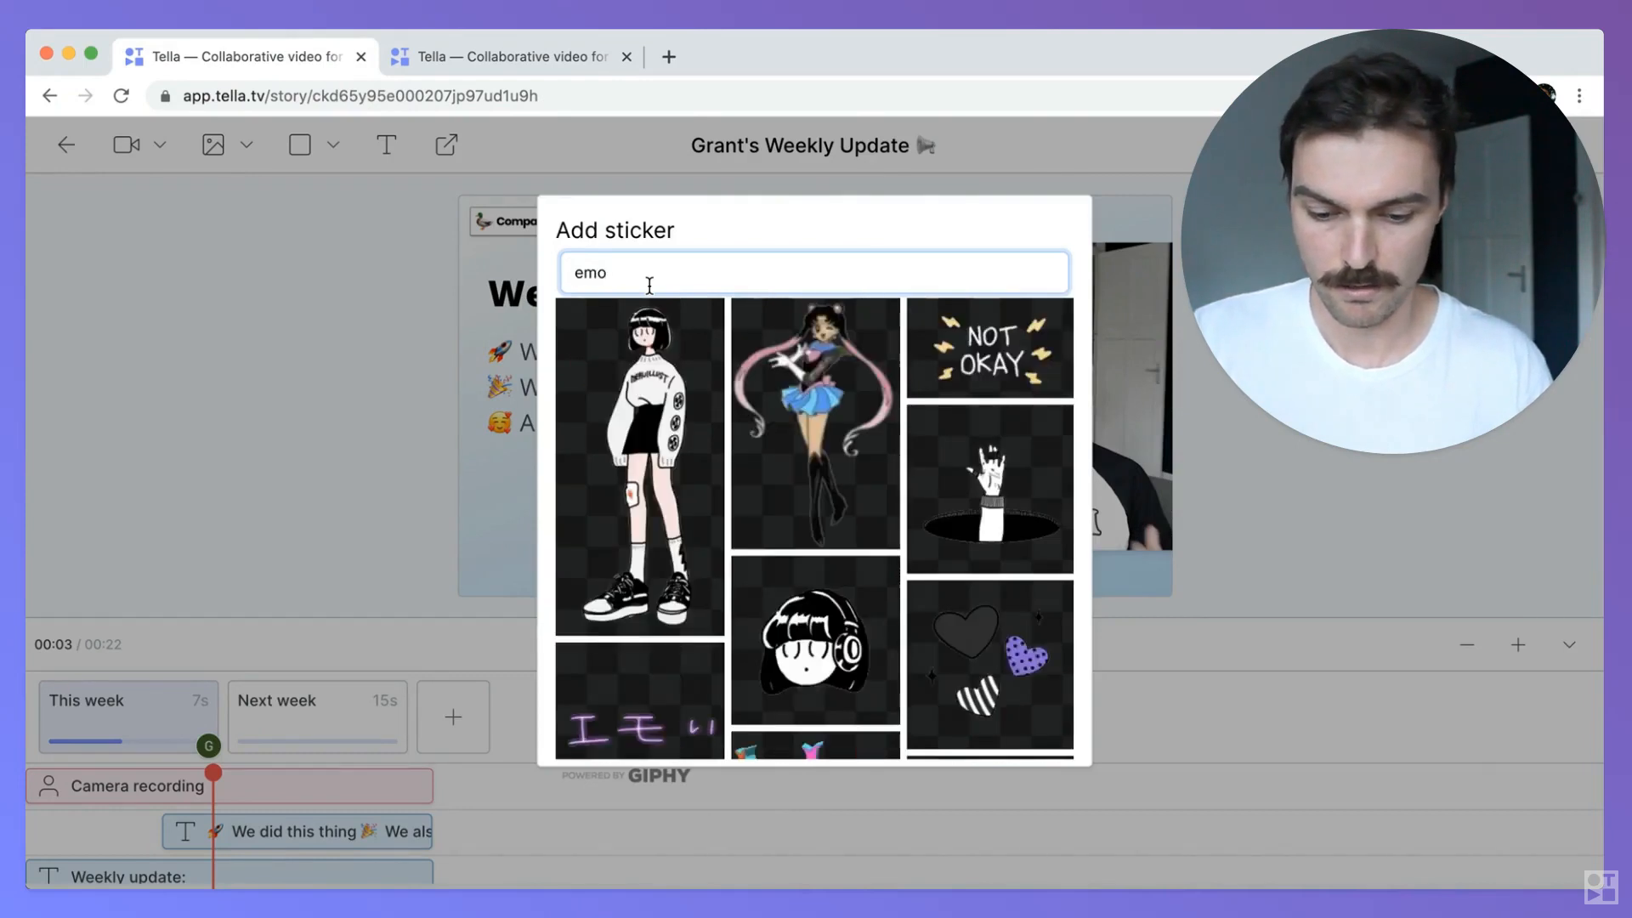
type("ji wave")
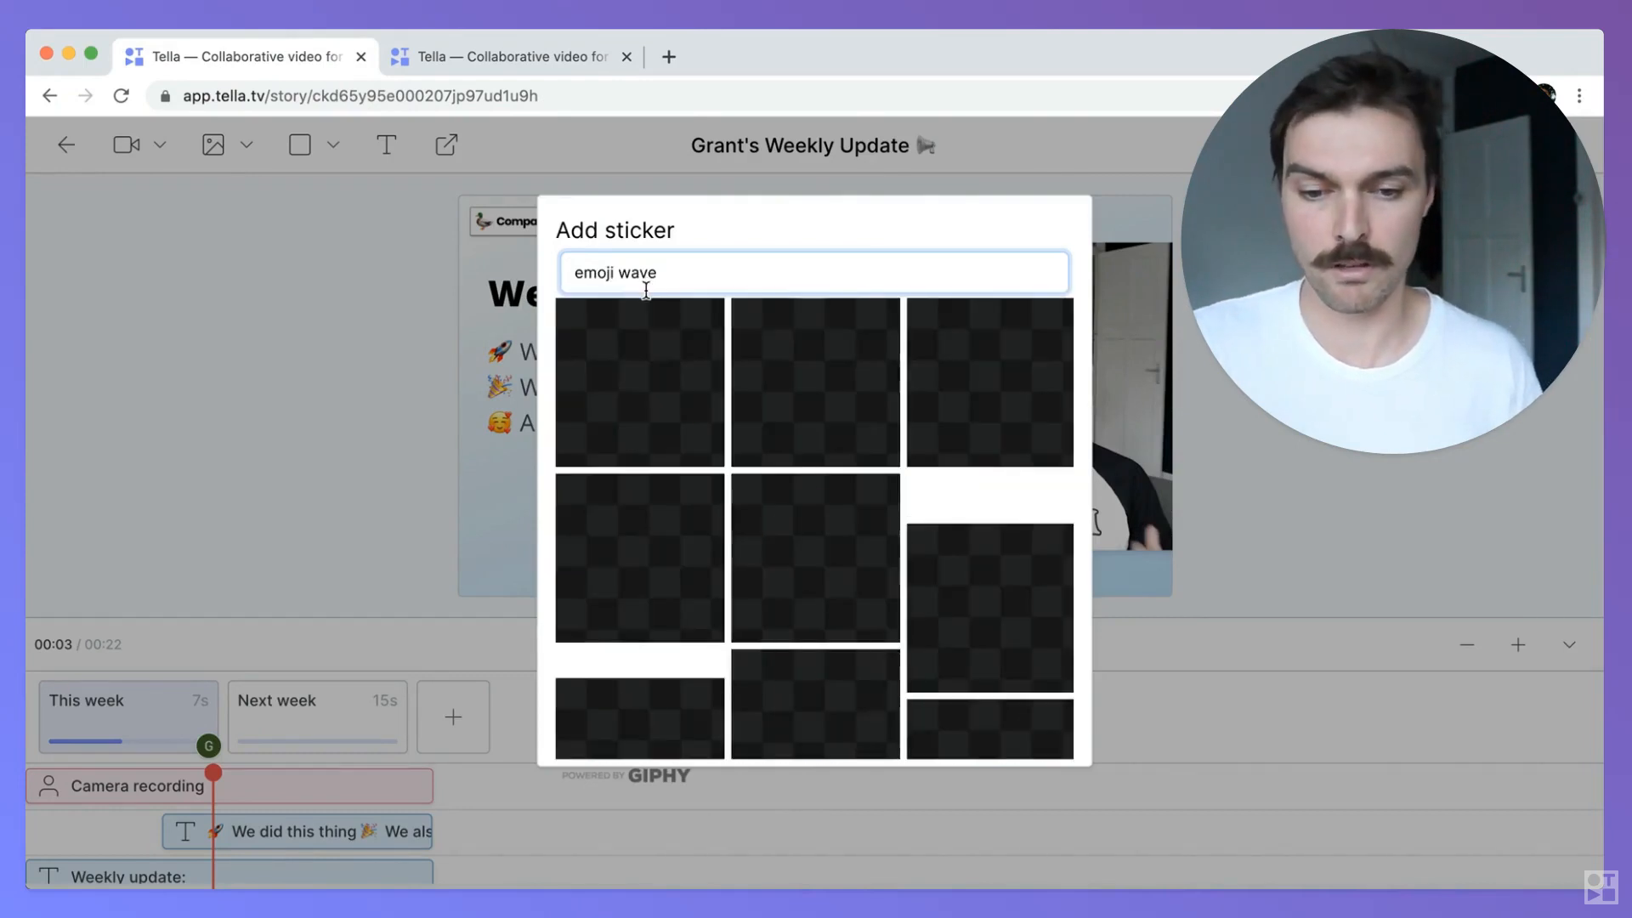
scroll(771, 507, "down", 3)
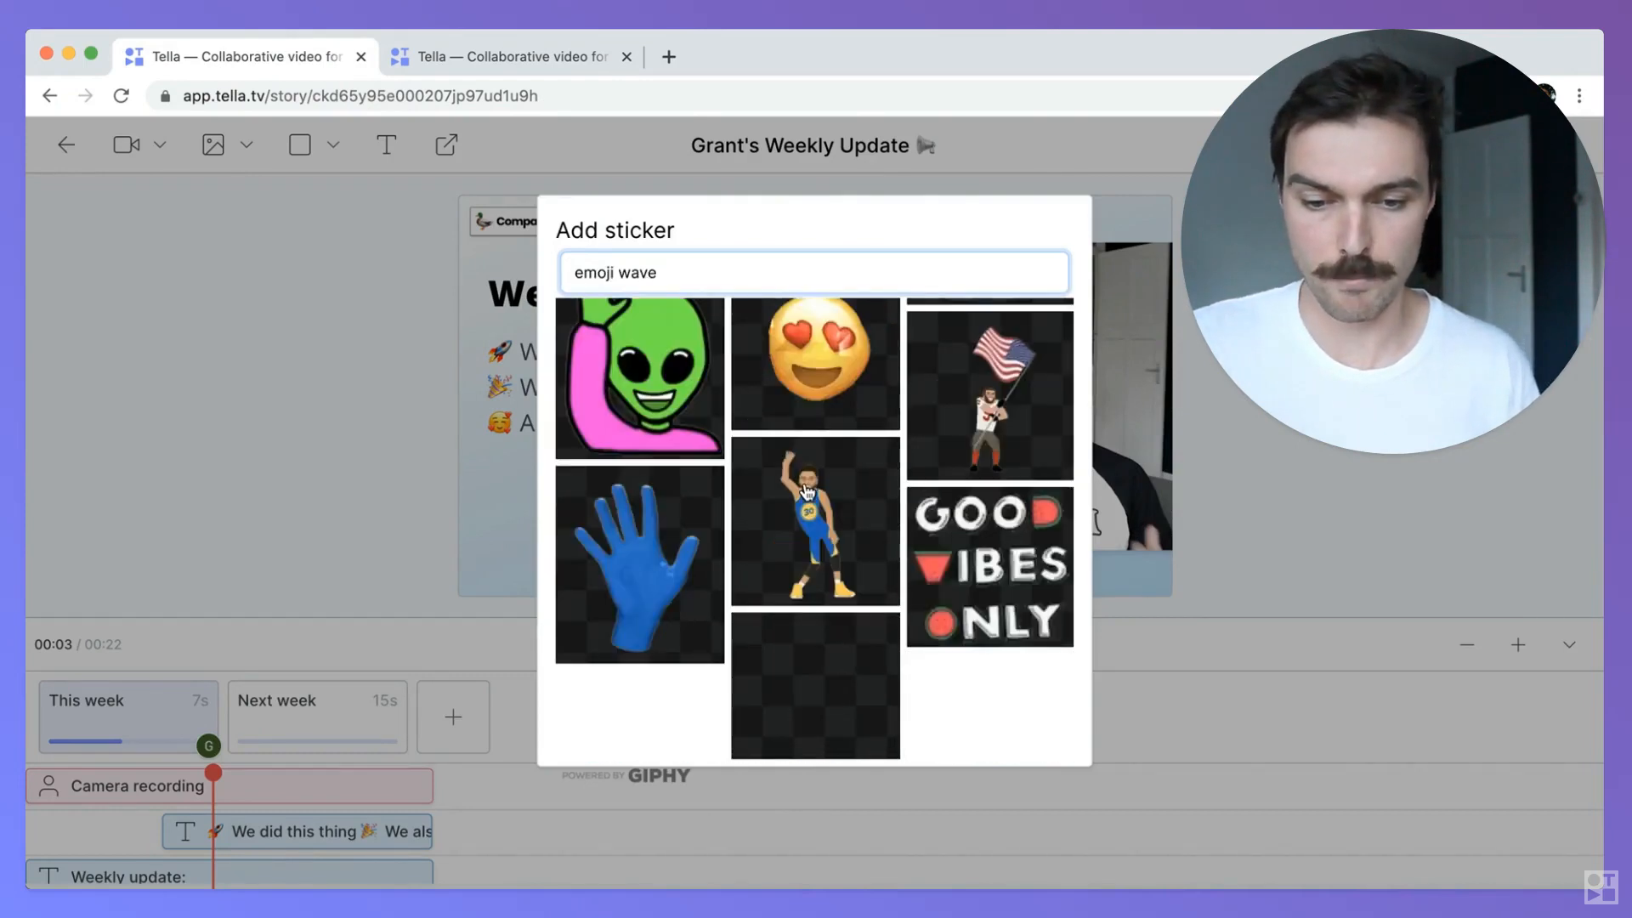
left_click(647, 553)
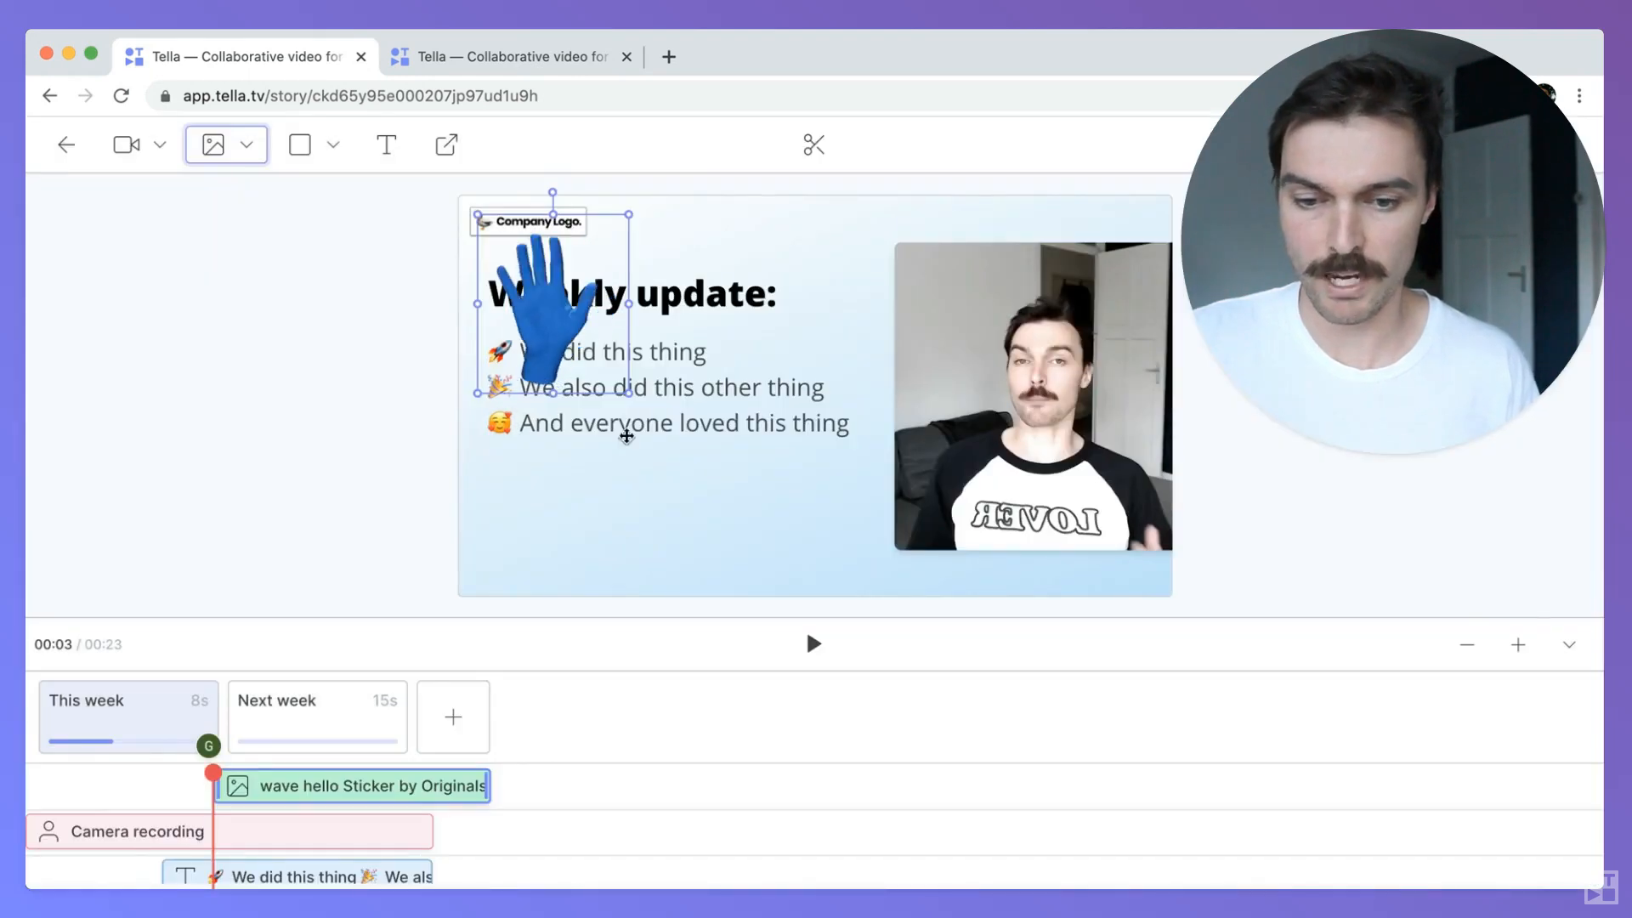
Step: Enlarge the waving hand sticker and place it below the heading, with its wrist cut off by the slide's lower edge
left_click_drag(549, 342, 652, 523)
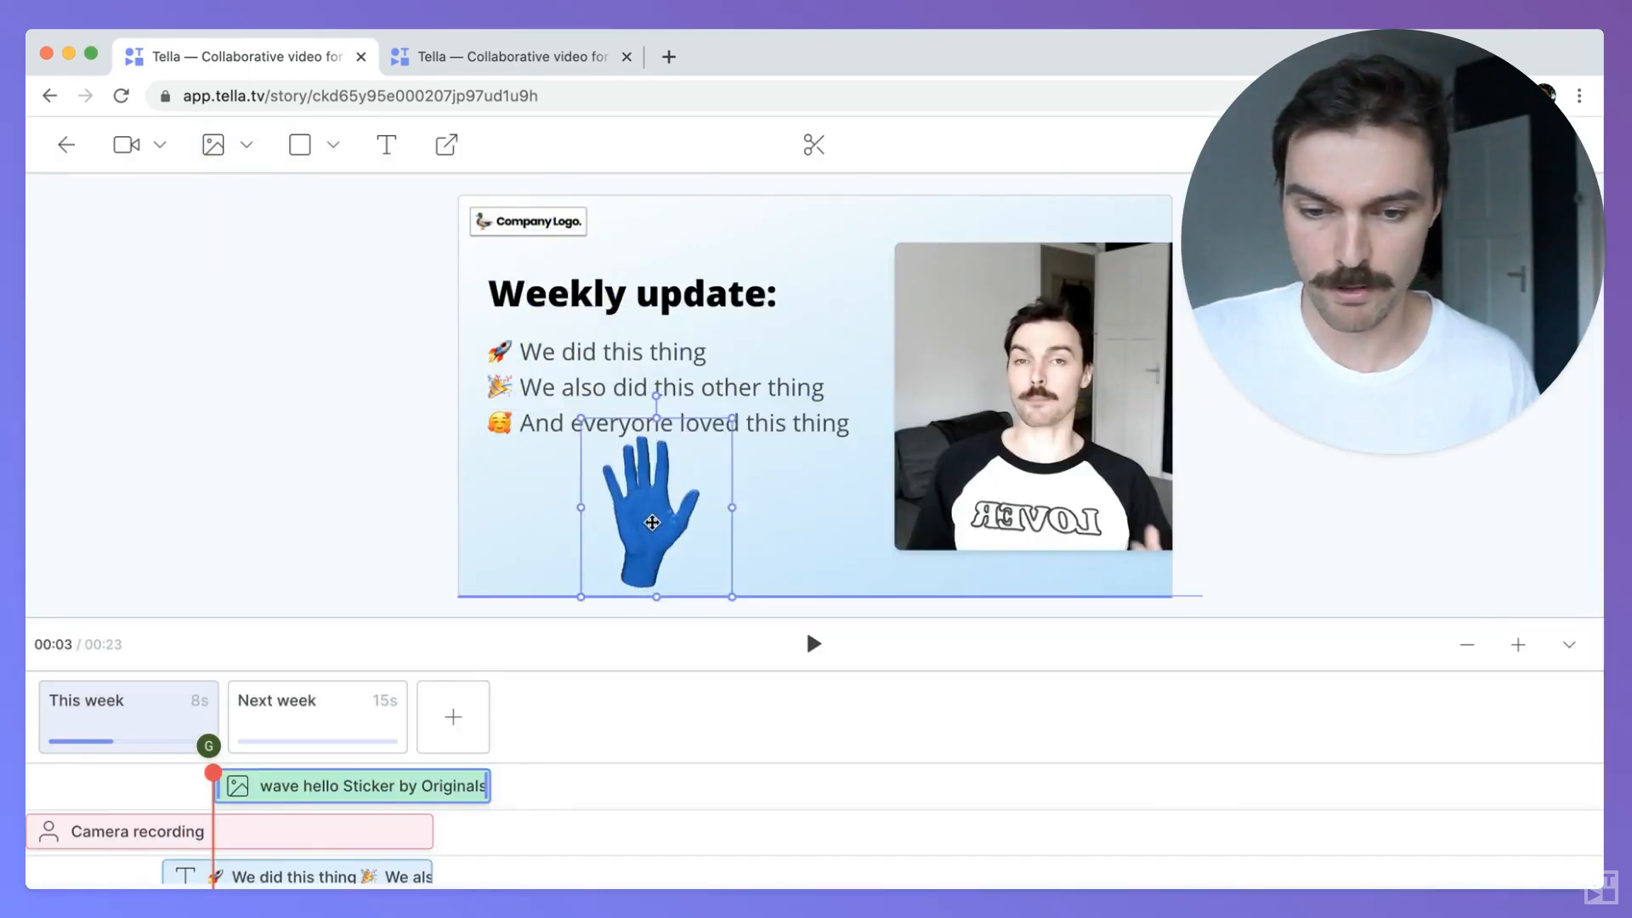
left_click_drag(581, 418, 484, 360)
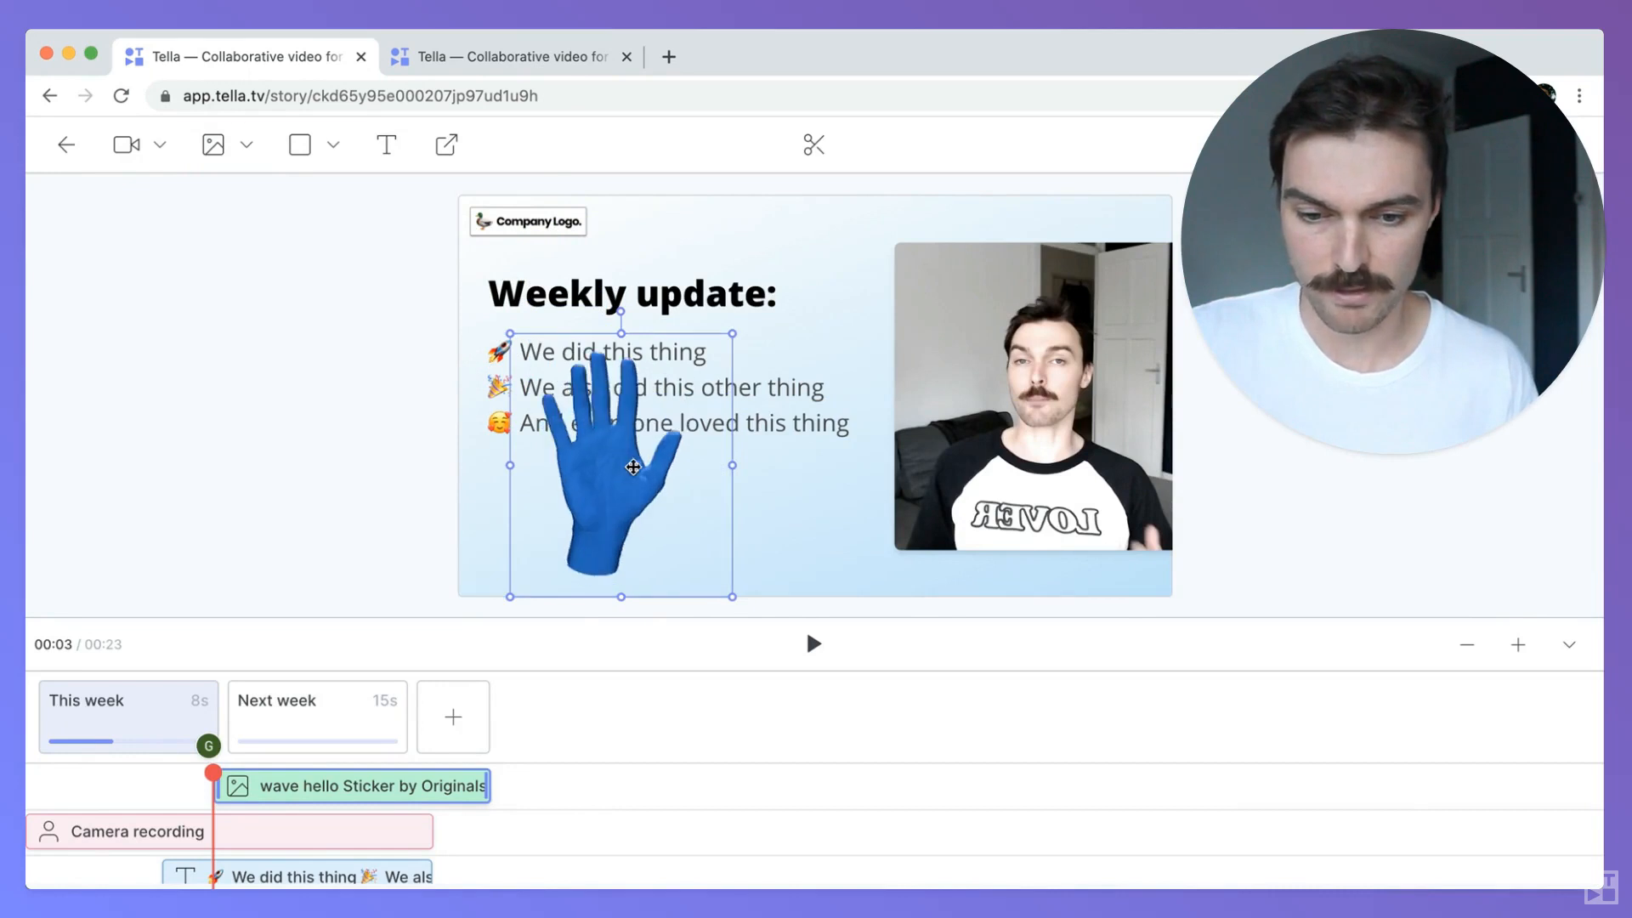
left_click_drag(608, 475, 637, 537)
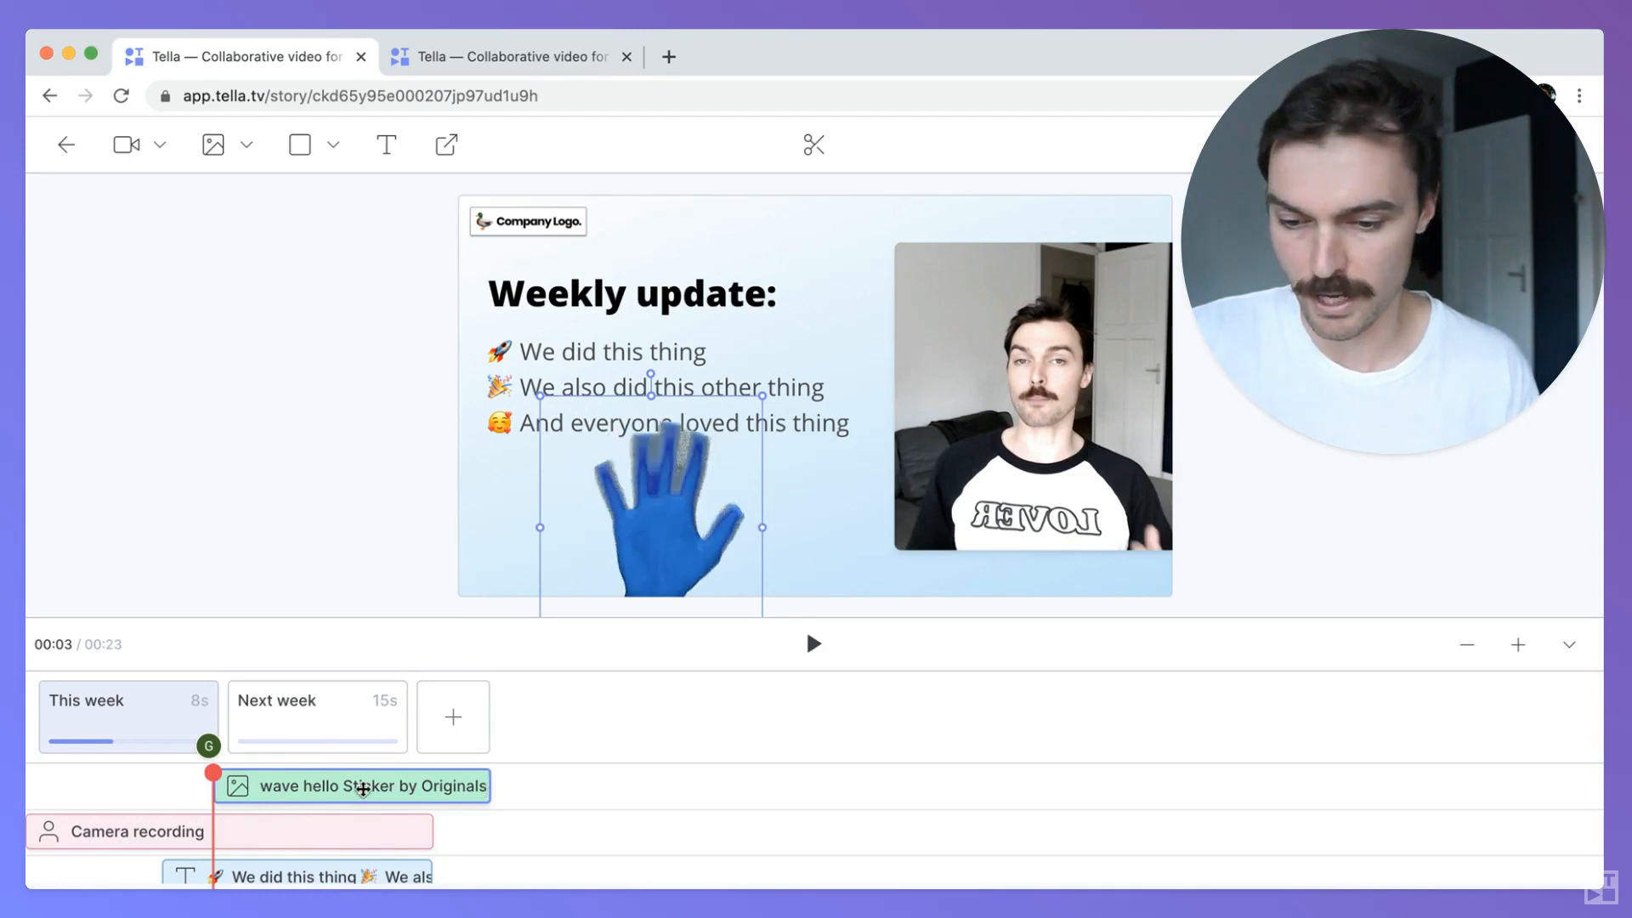
Step: Fit the hand sticker clip between the scene's start and the beginning of the bullet text clip, and play back the transition
left_click_drag(440, 793, 86, 786)
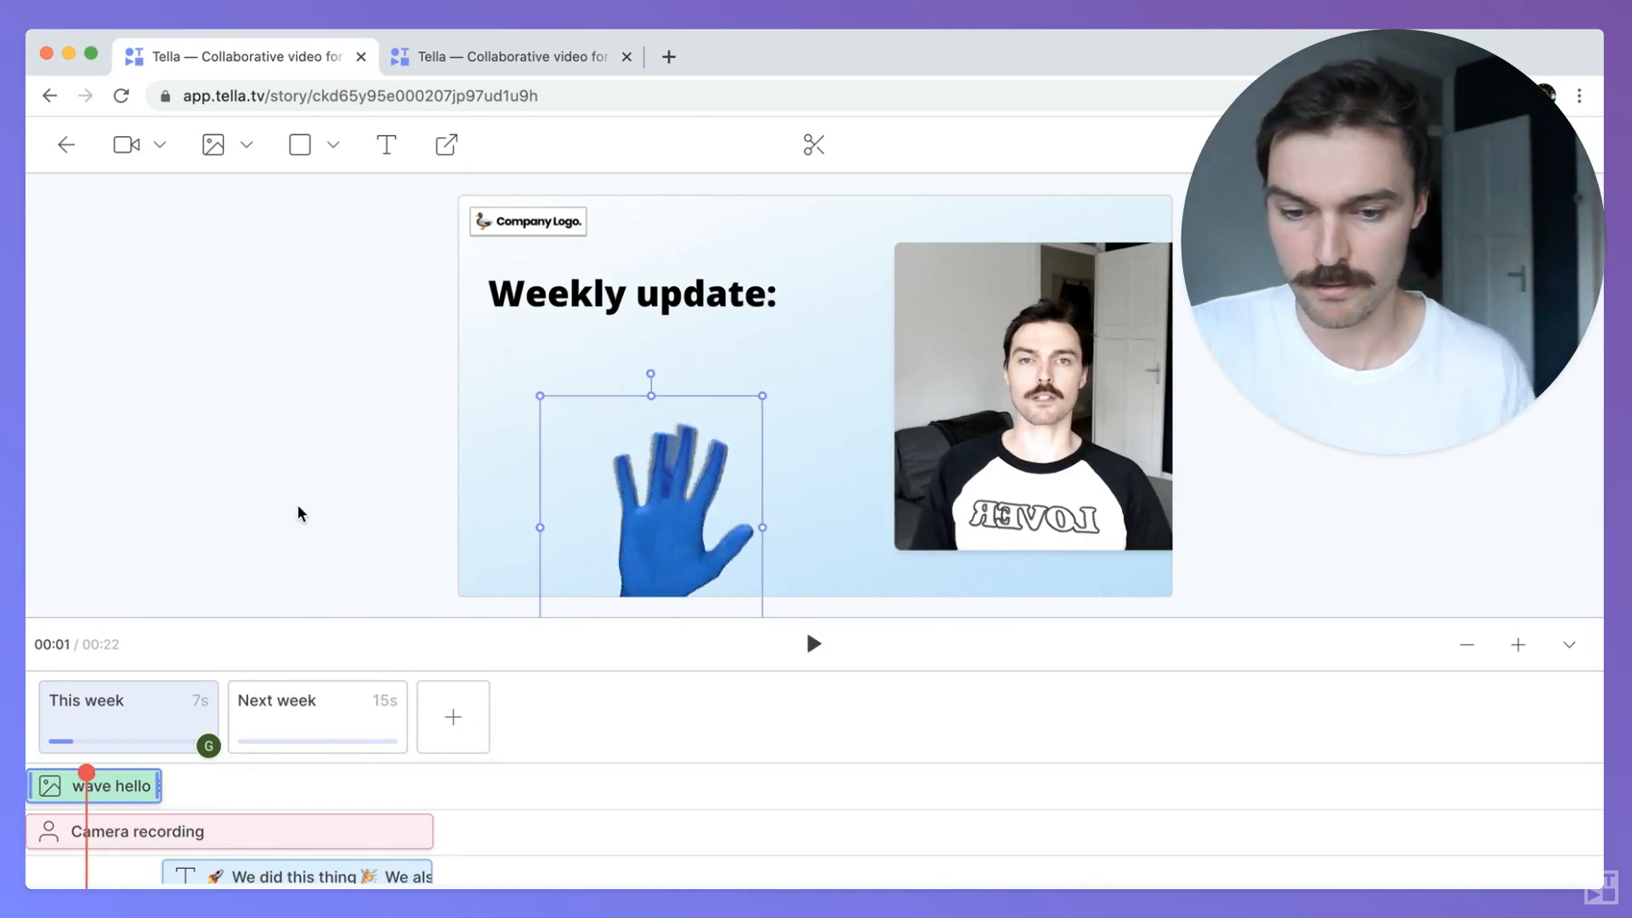
left_click(299, 513)
key("space")
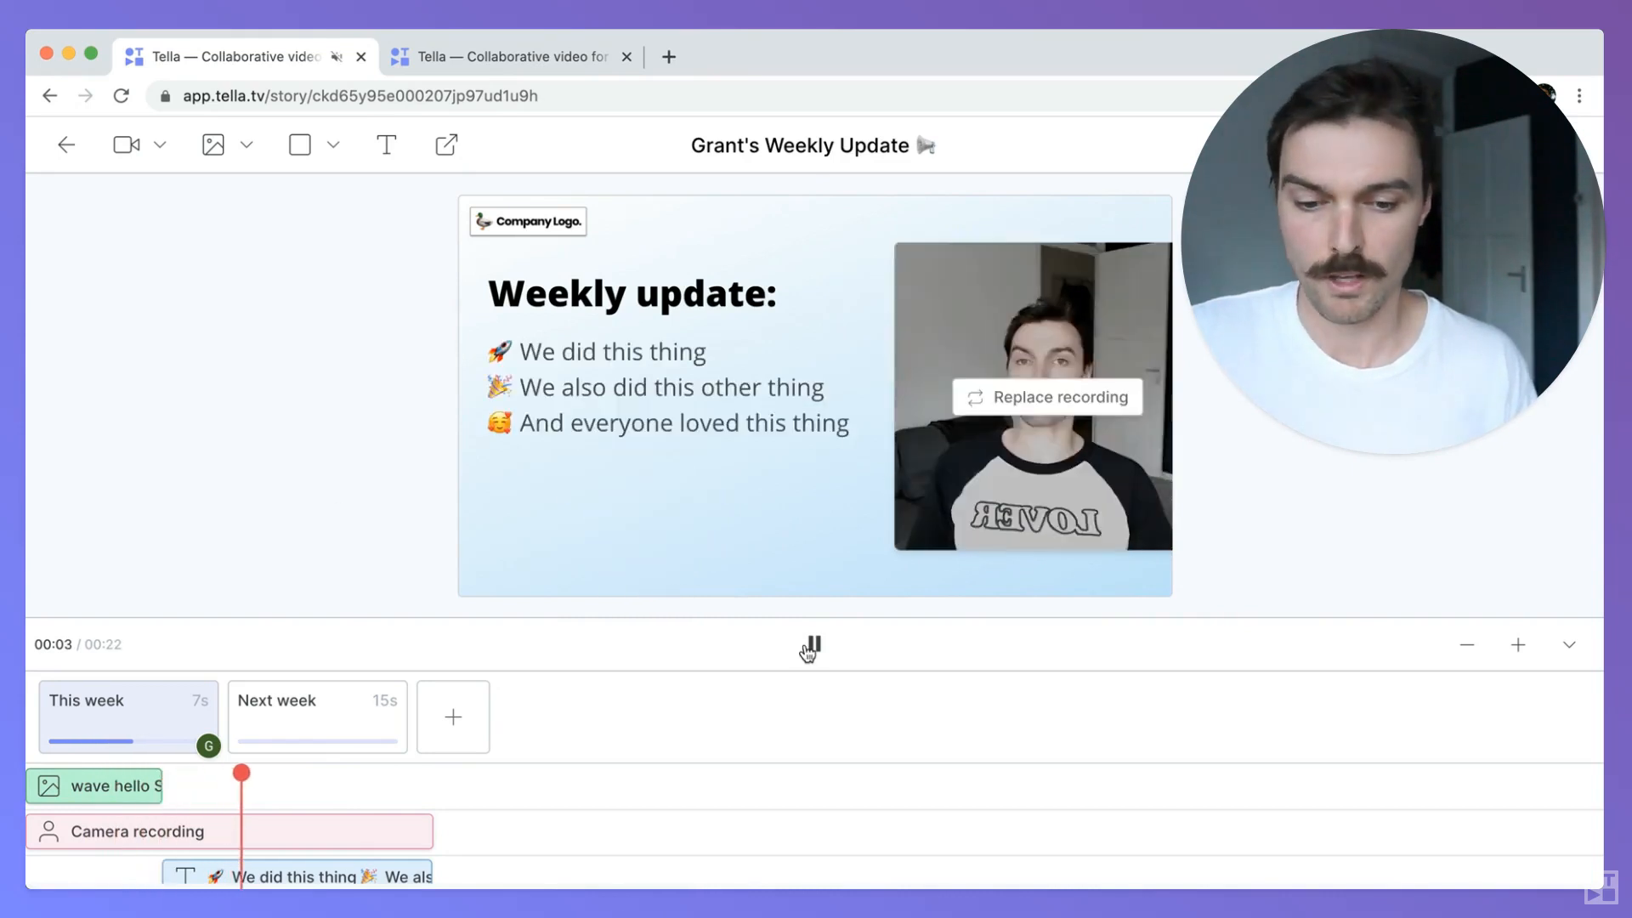
left_click(807, 647)
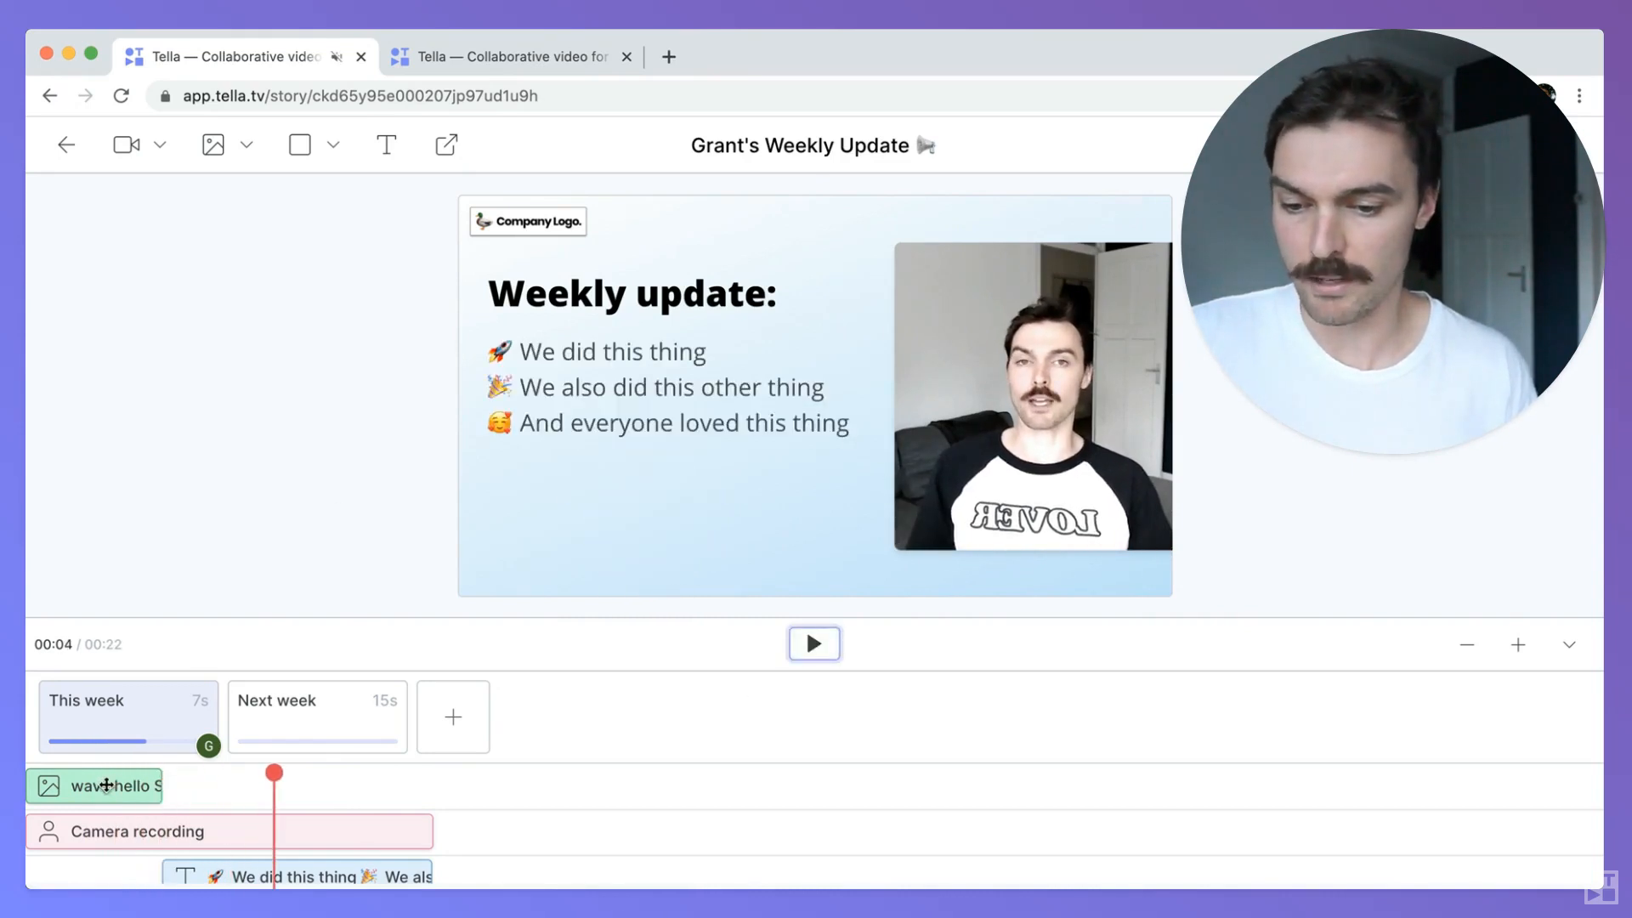
Step: Place the hand sticker clip on the same timeline track as the bullet text clip and deselect it
left_click_drag(105, 789, 100, 875)
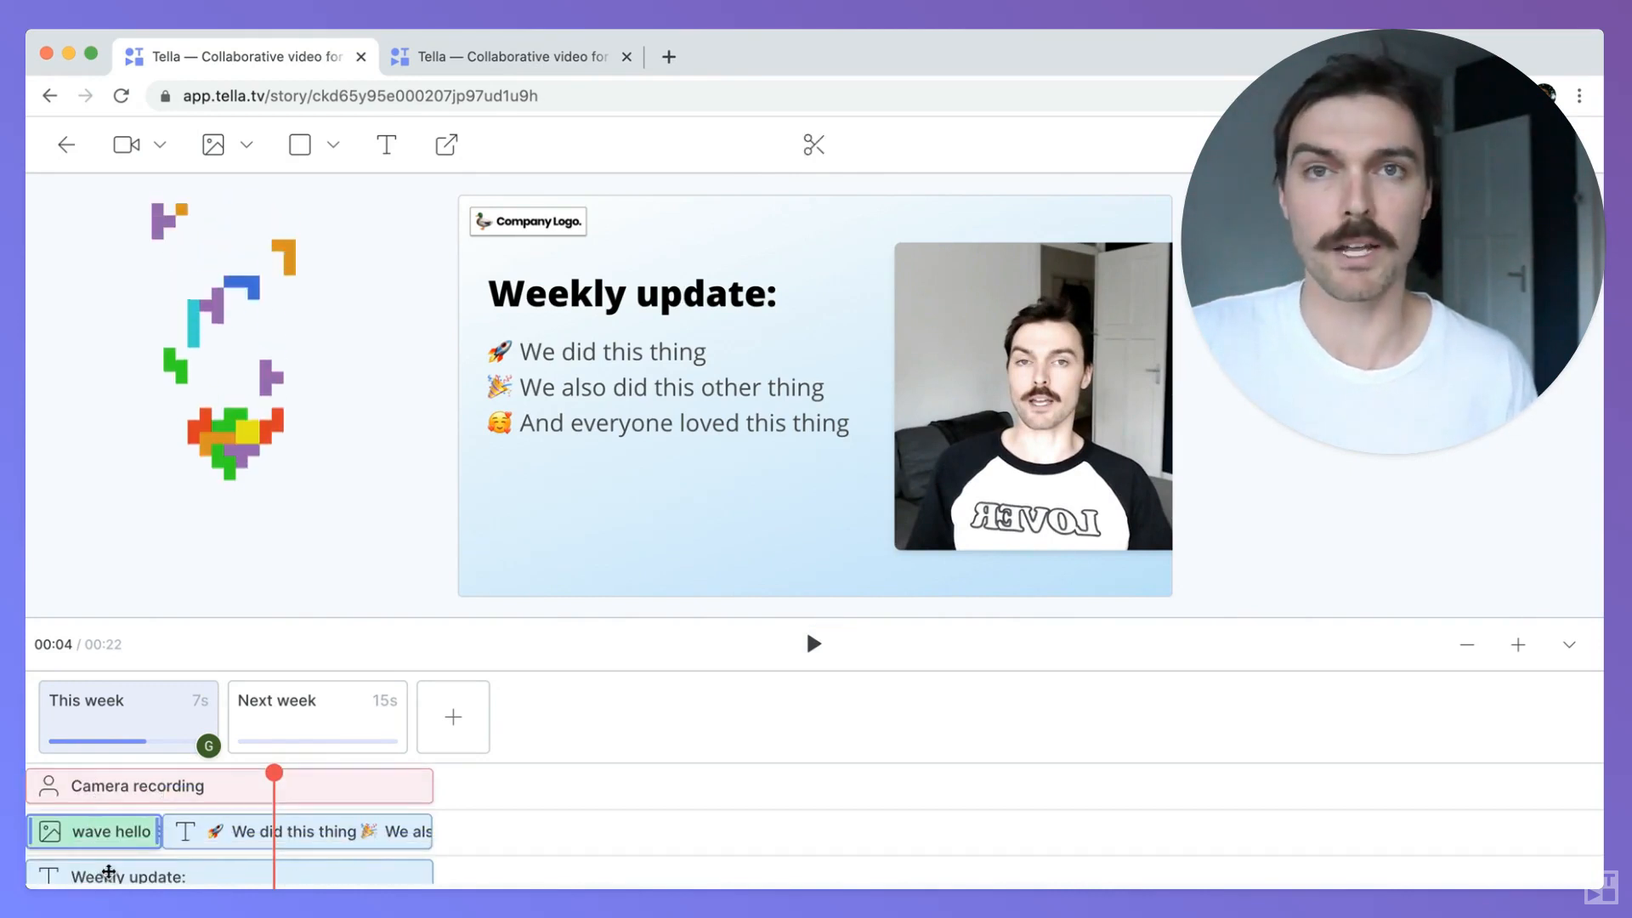
left_click(321, 554)
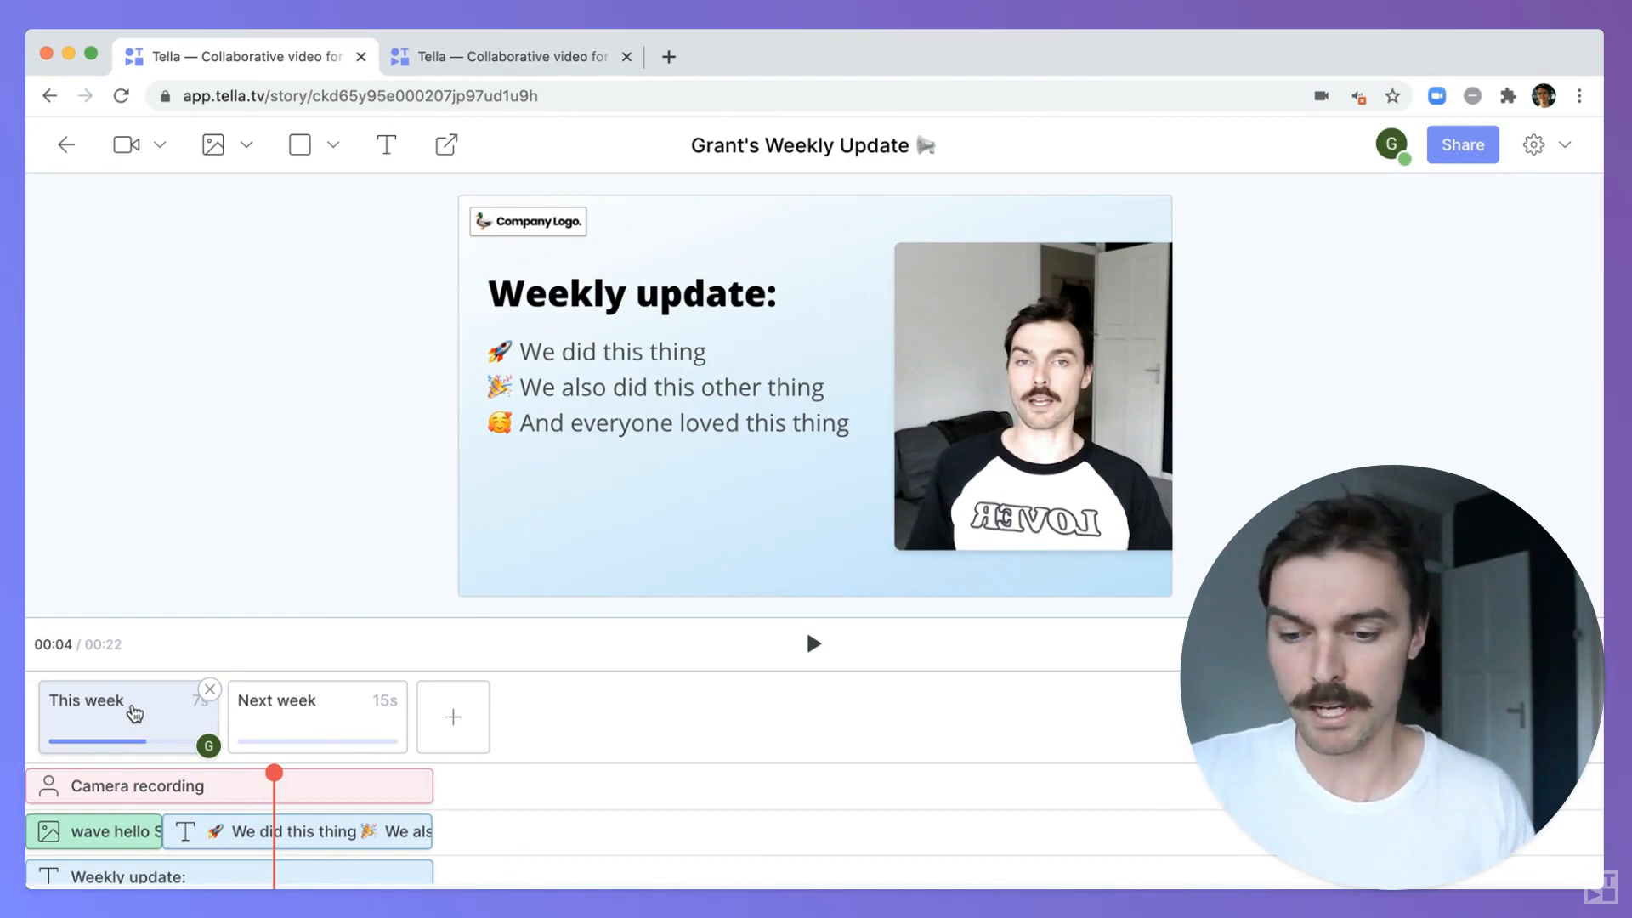
Step: Duplicate the This week scene
left_click(134, 712)
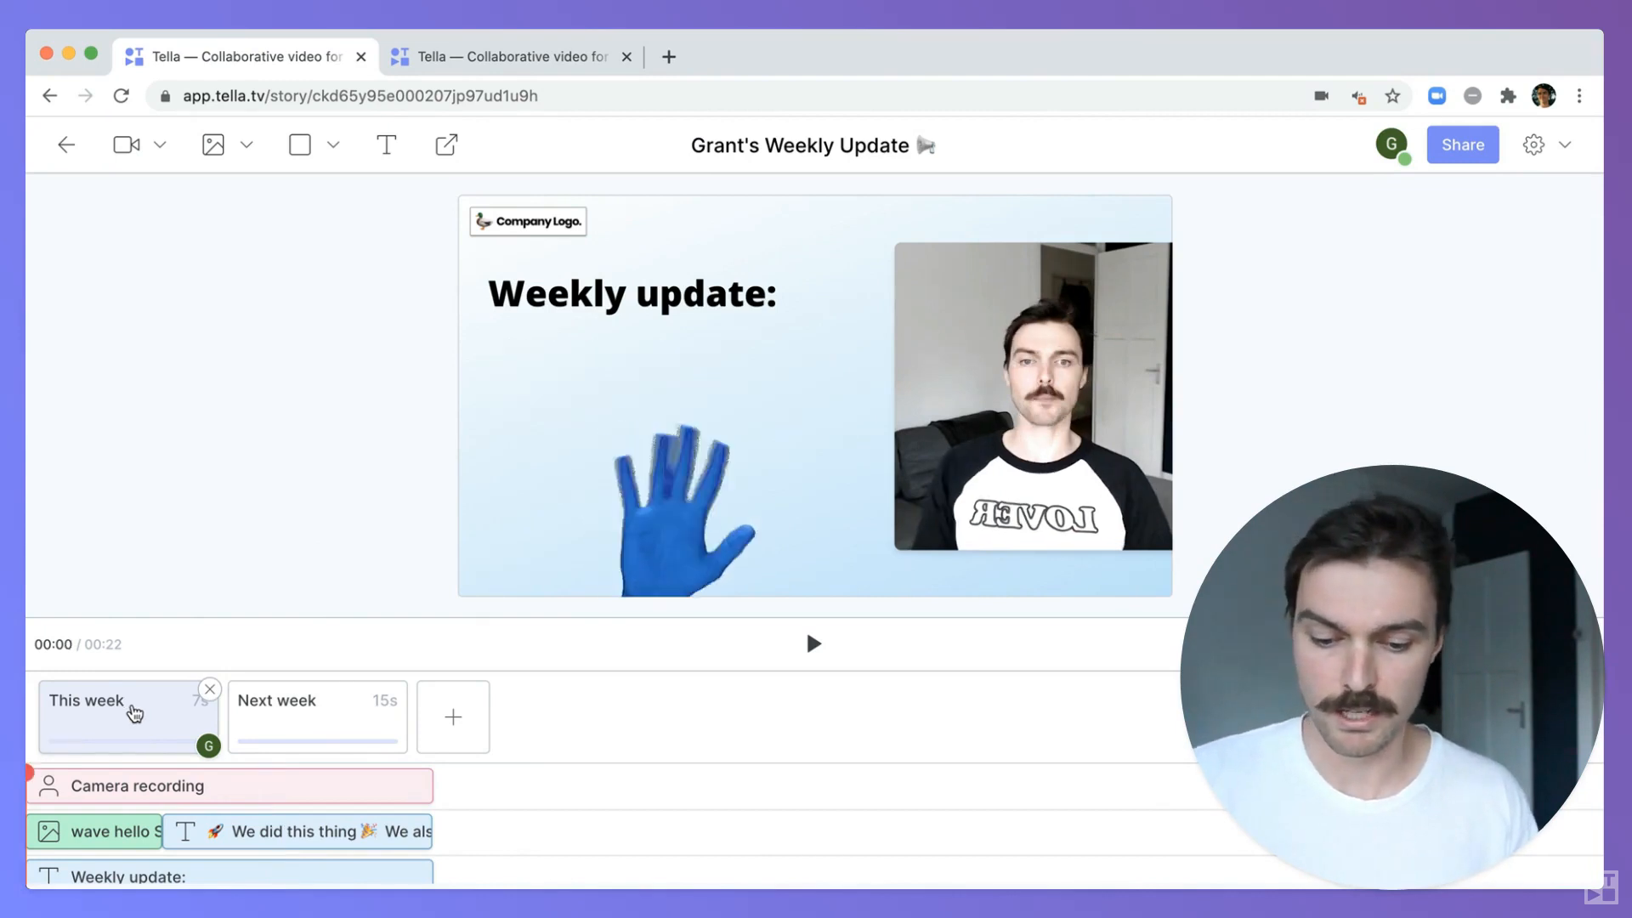
key("super+d")
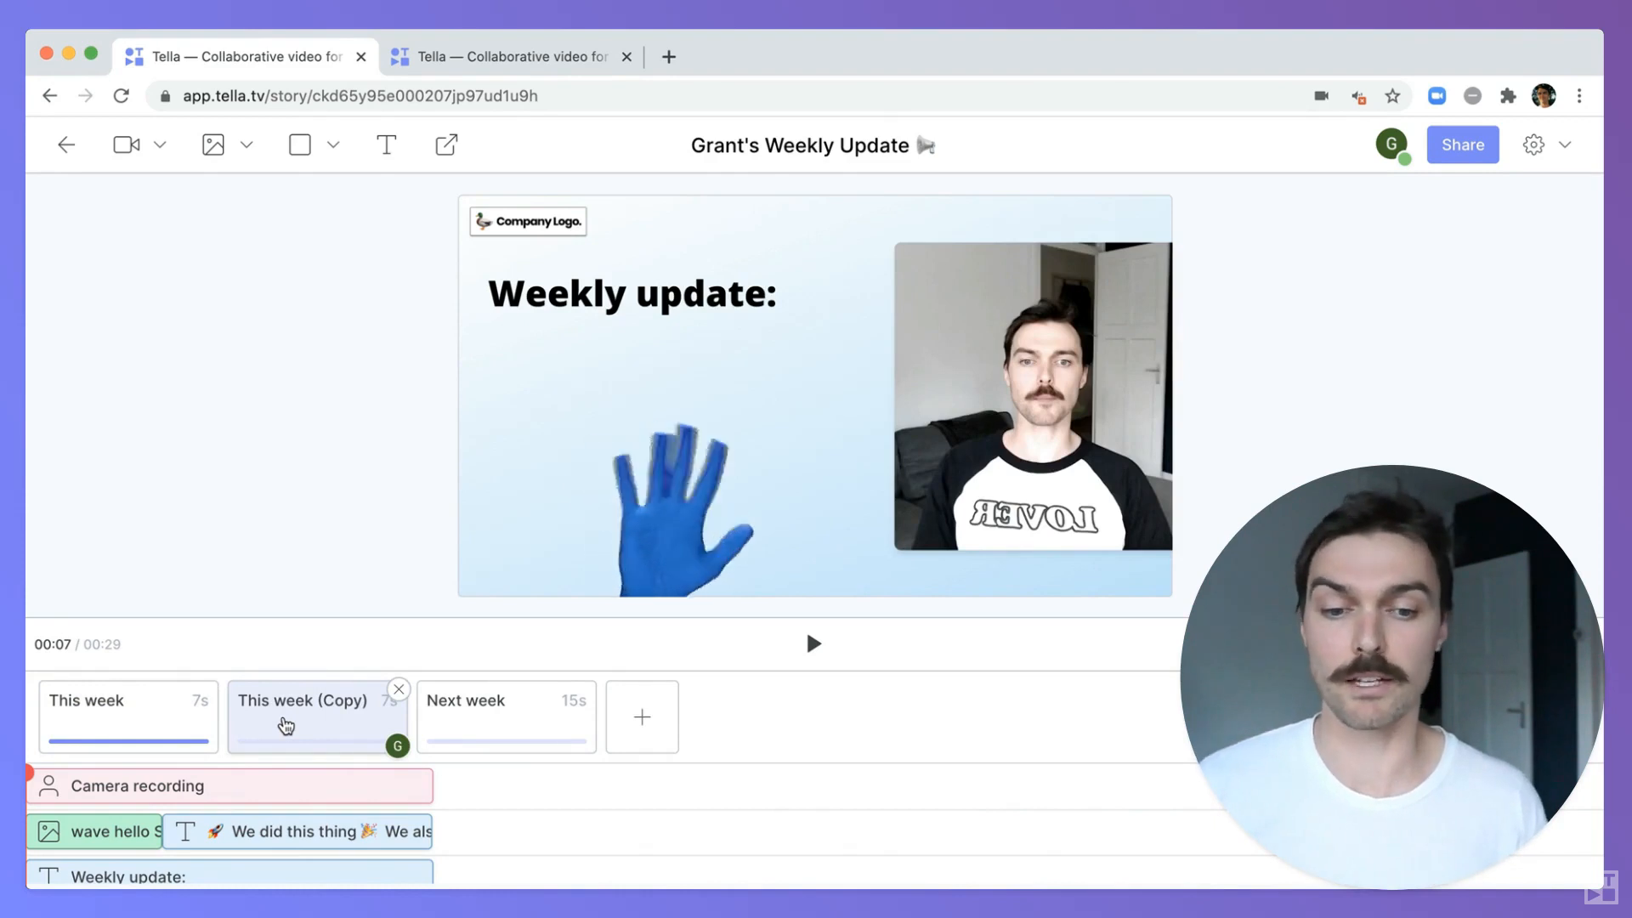
Step: Open the setup for replacing the copied scene's camera recording, leave it without recording, and delete the copied scene
left_click(1068, 400)
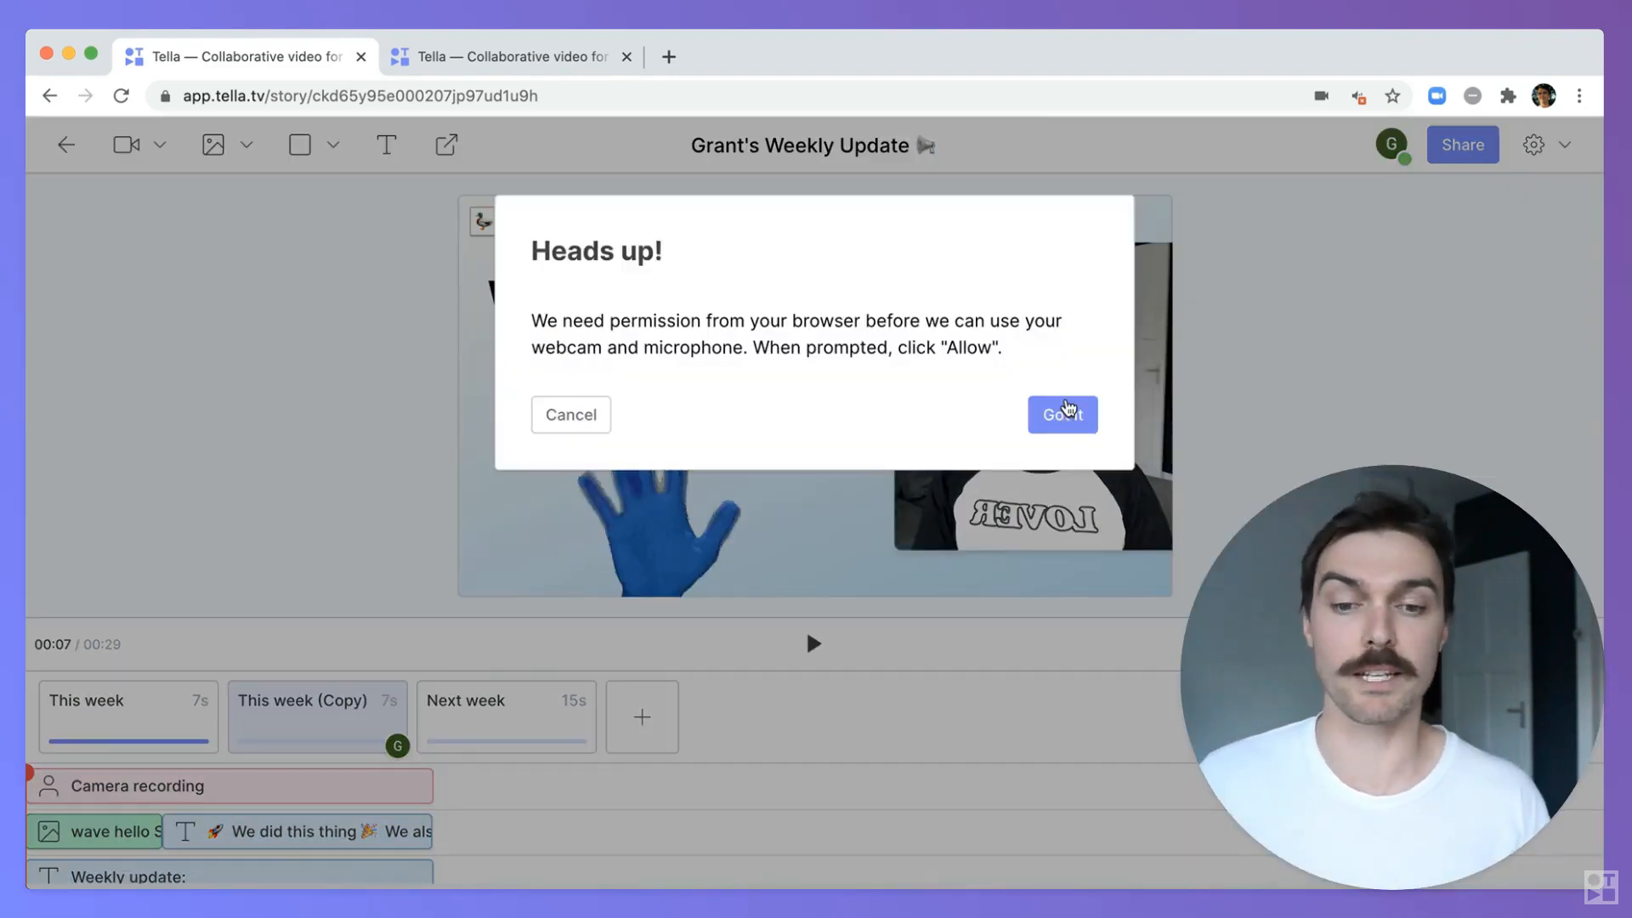
left_click(1068, 408)
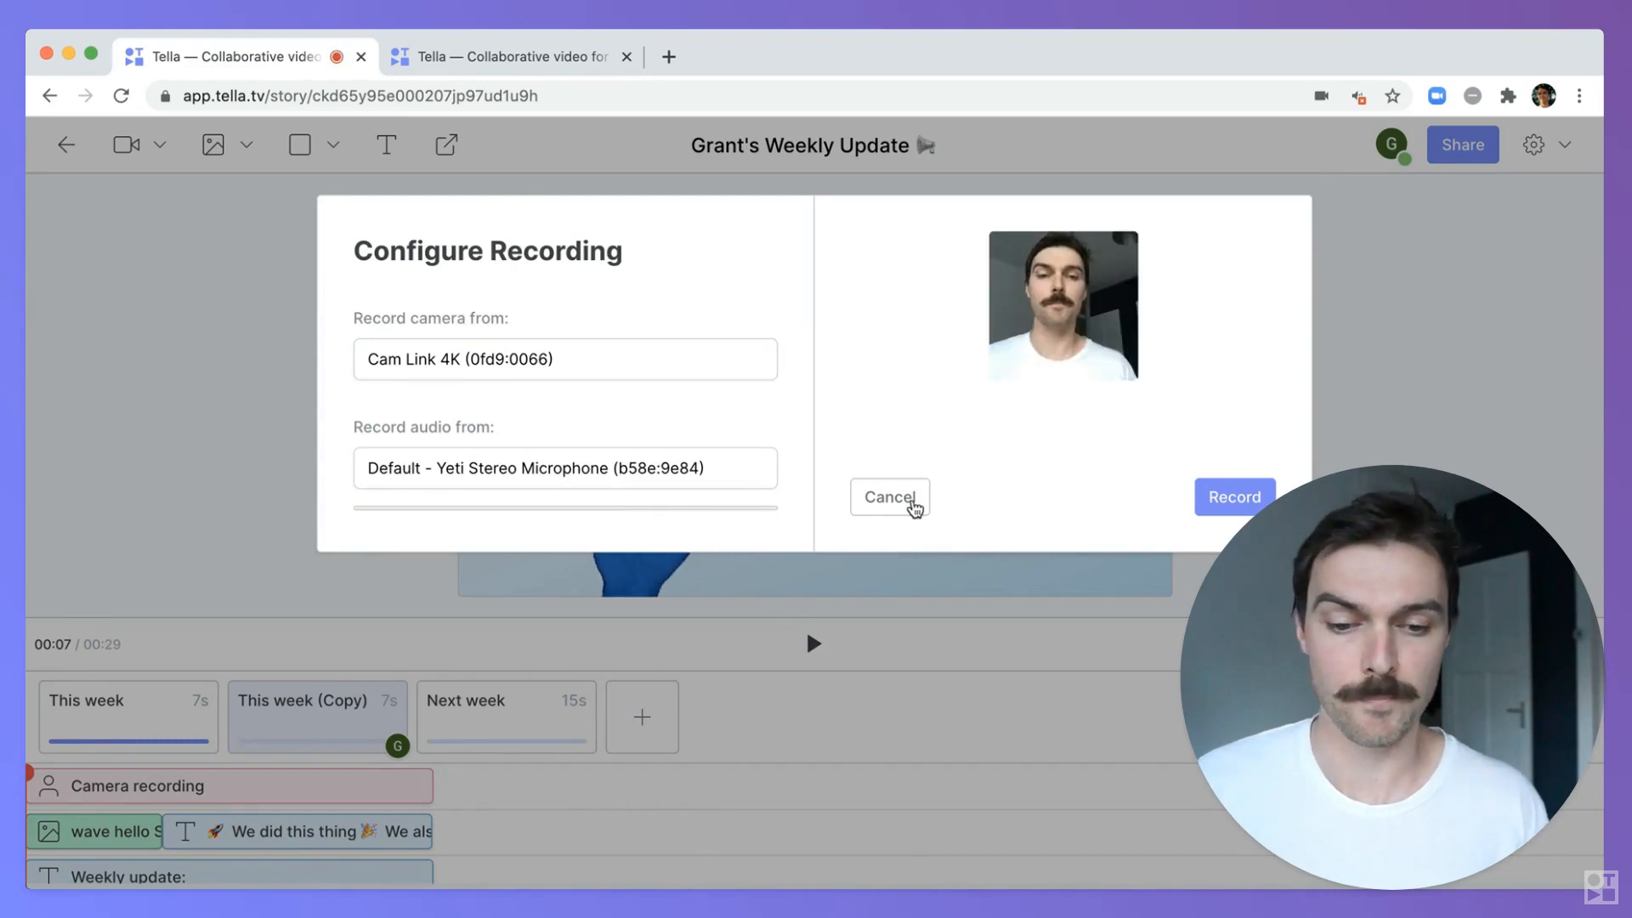
left_click(914, 507)
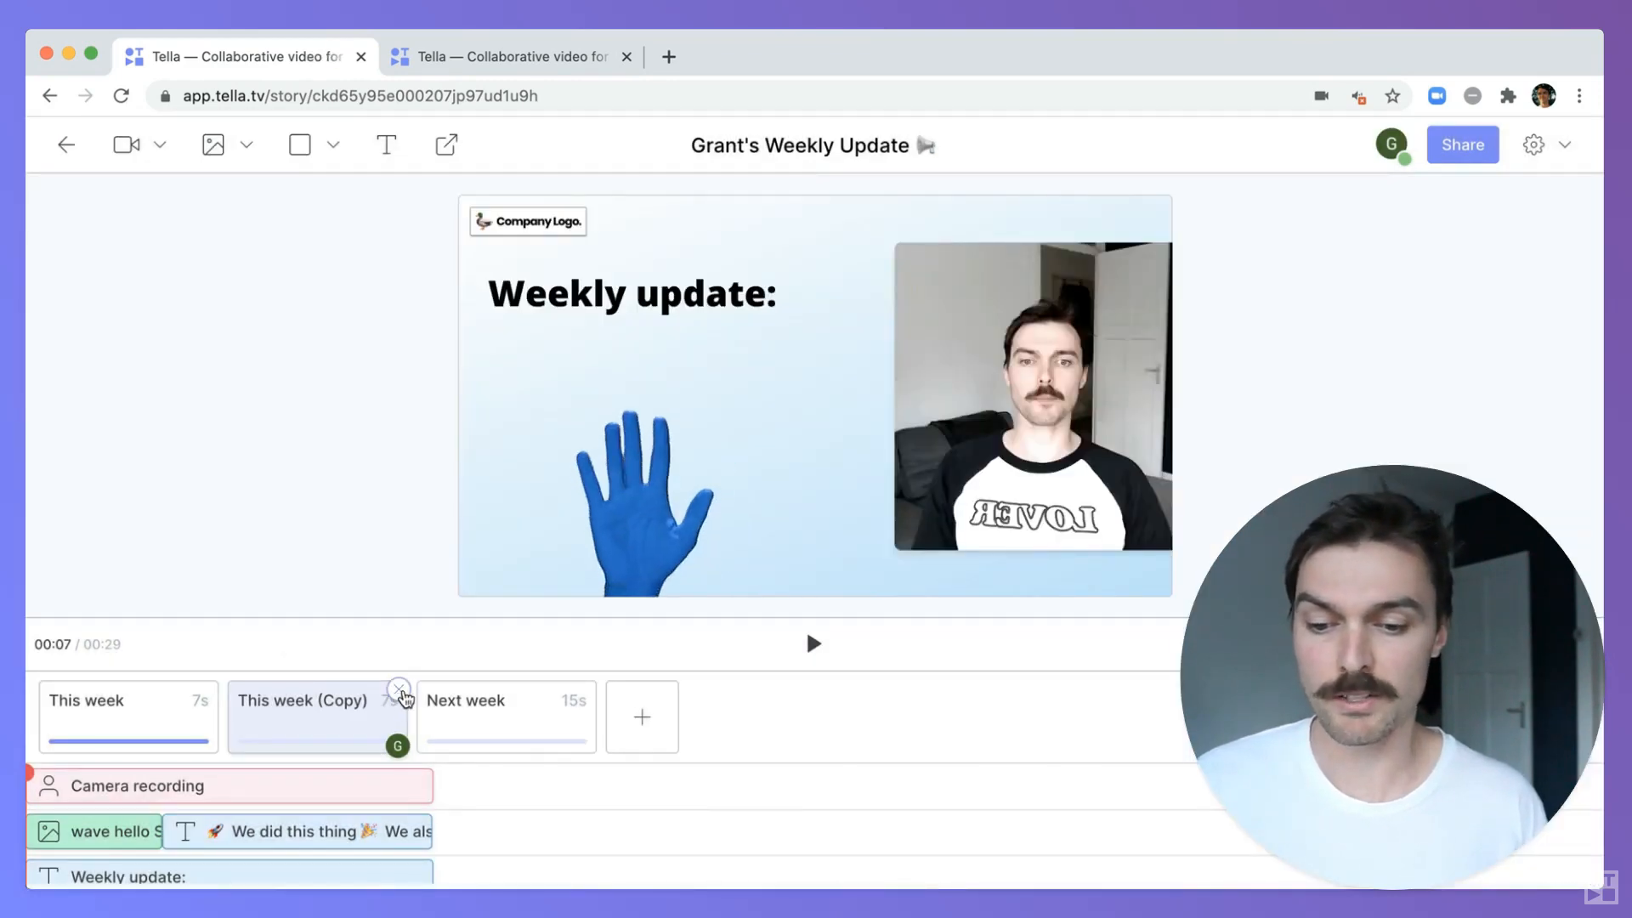
left_click(400, 689)
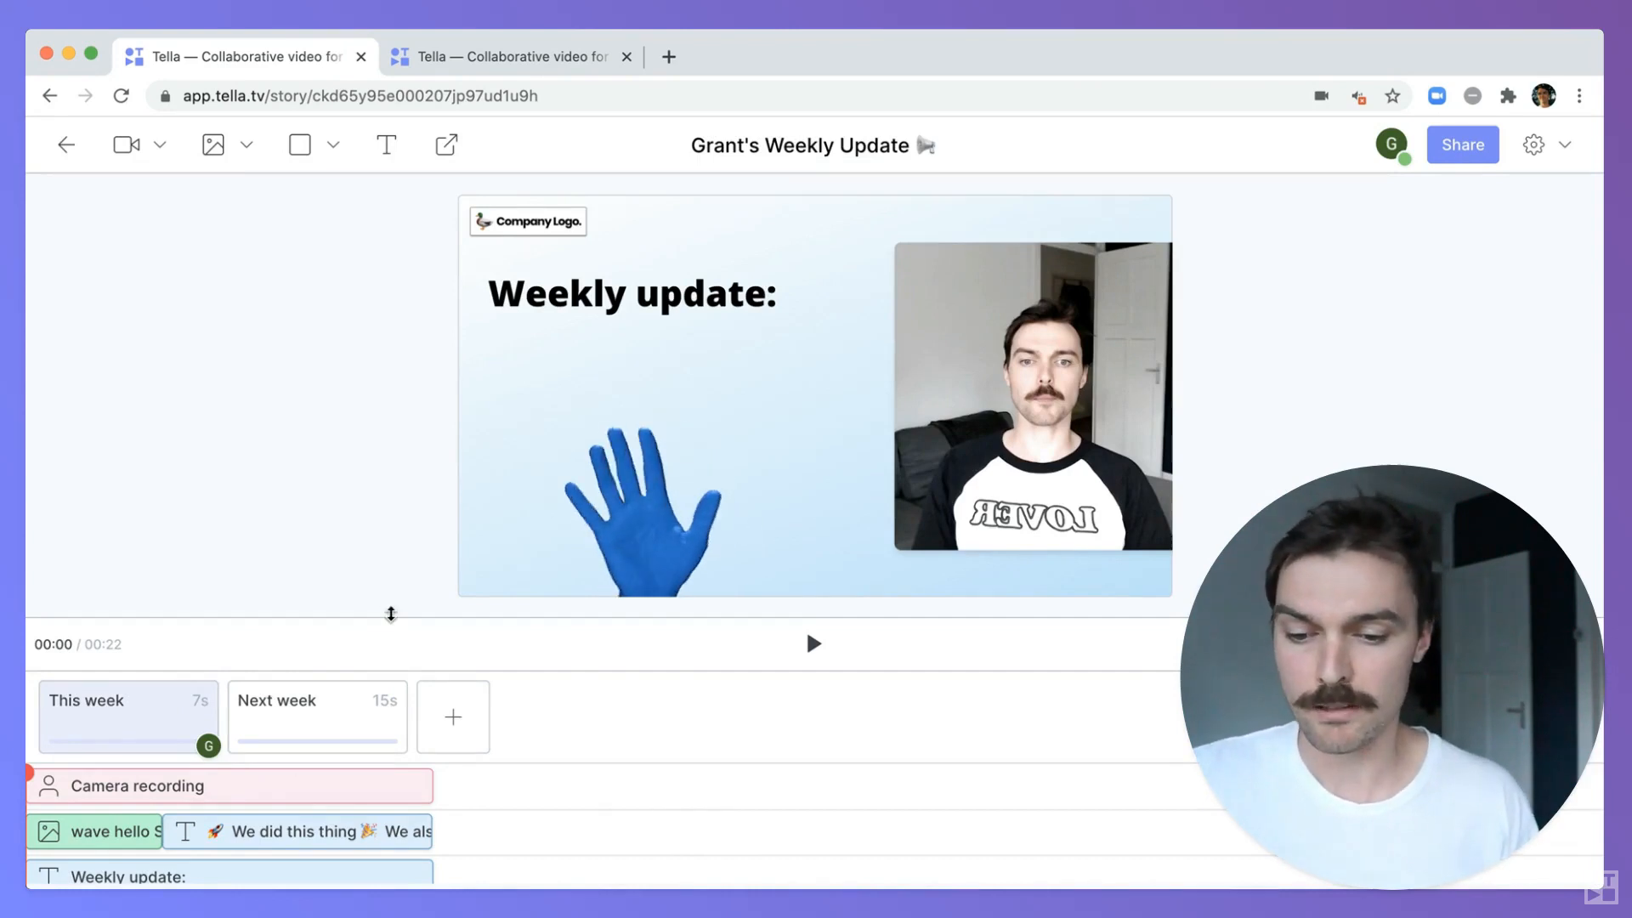
Step: Enlarge the timeline area, and copy the camera, bullet text, heading and logo clips to the end of the This week scene
left_click_drag(391, 614, 391, 562)
left_click_drag(478, 734, 194, 876)
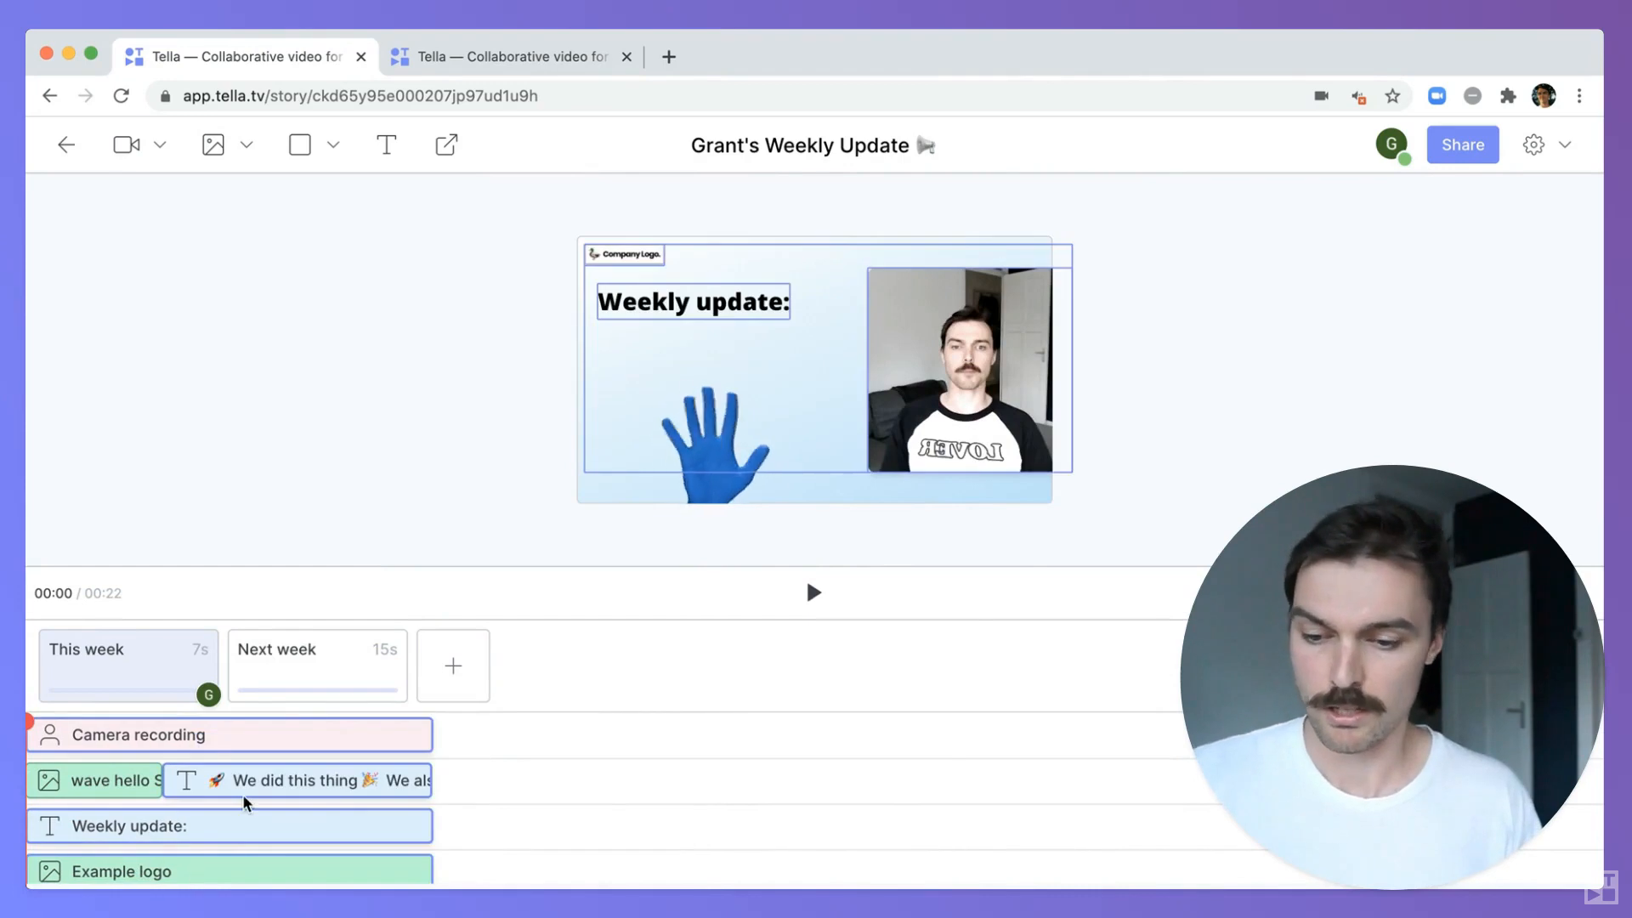
left_click(254, 721)
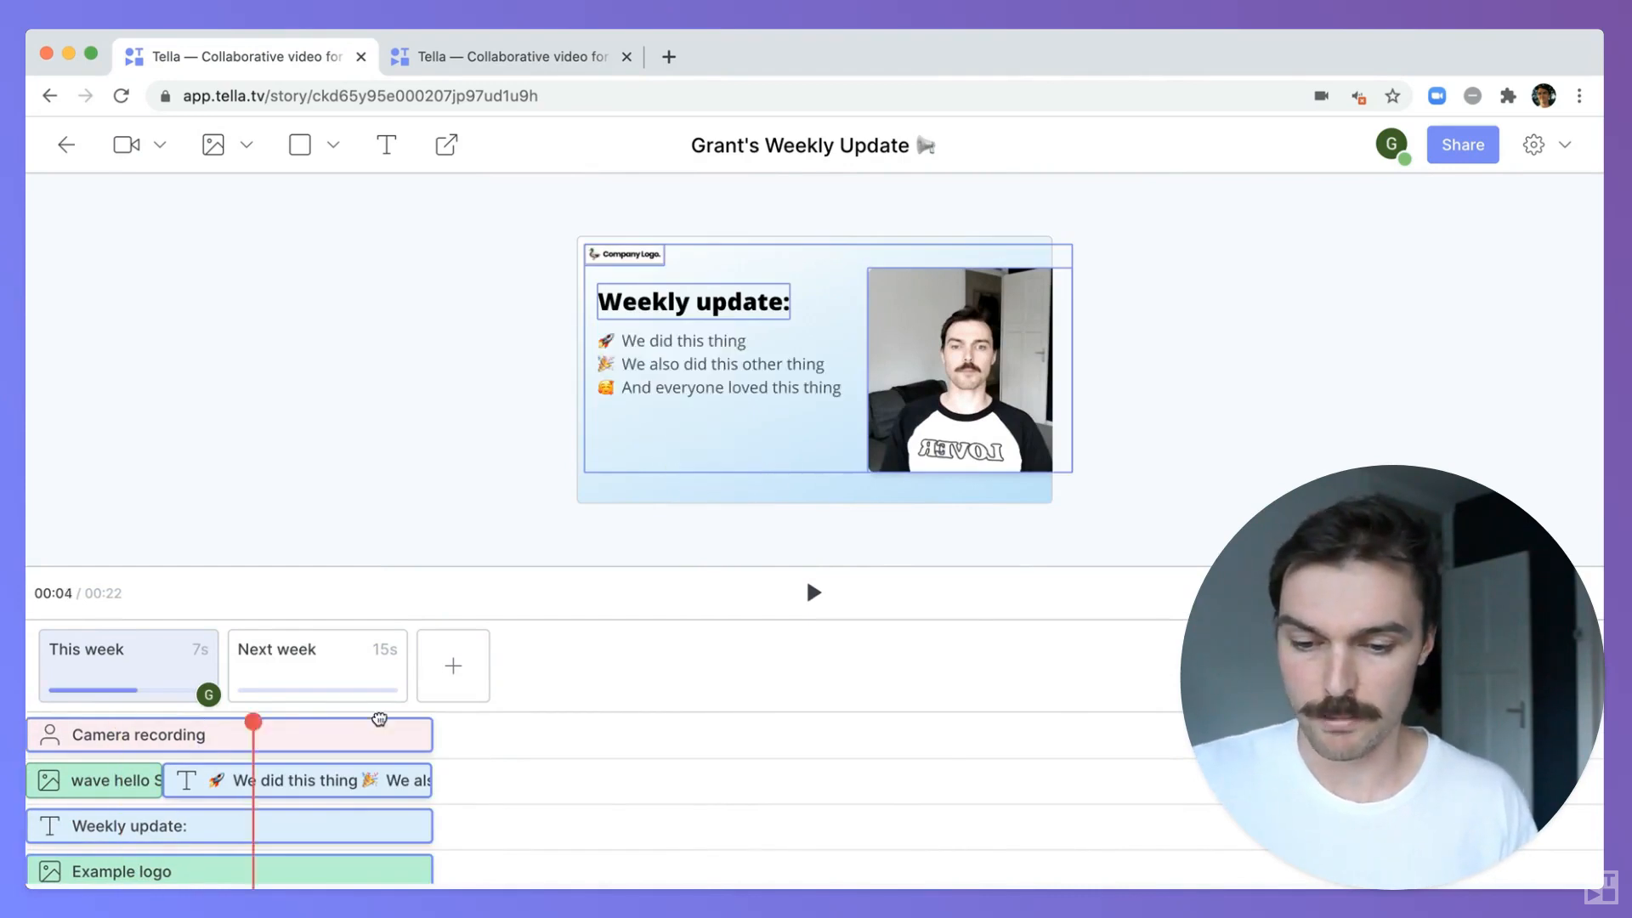
left_click(434, 721)
key("super+v")
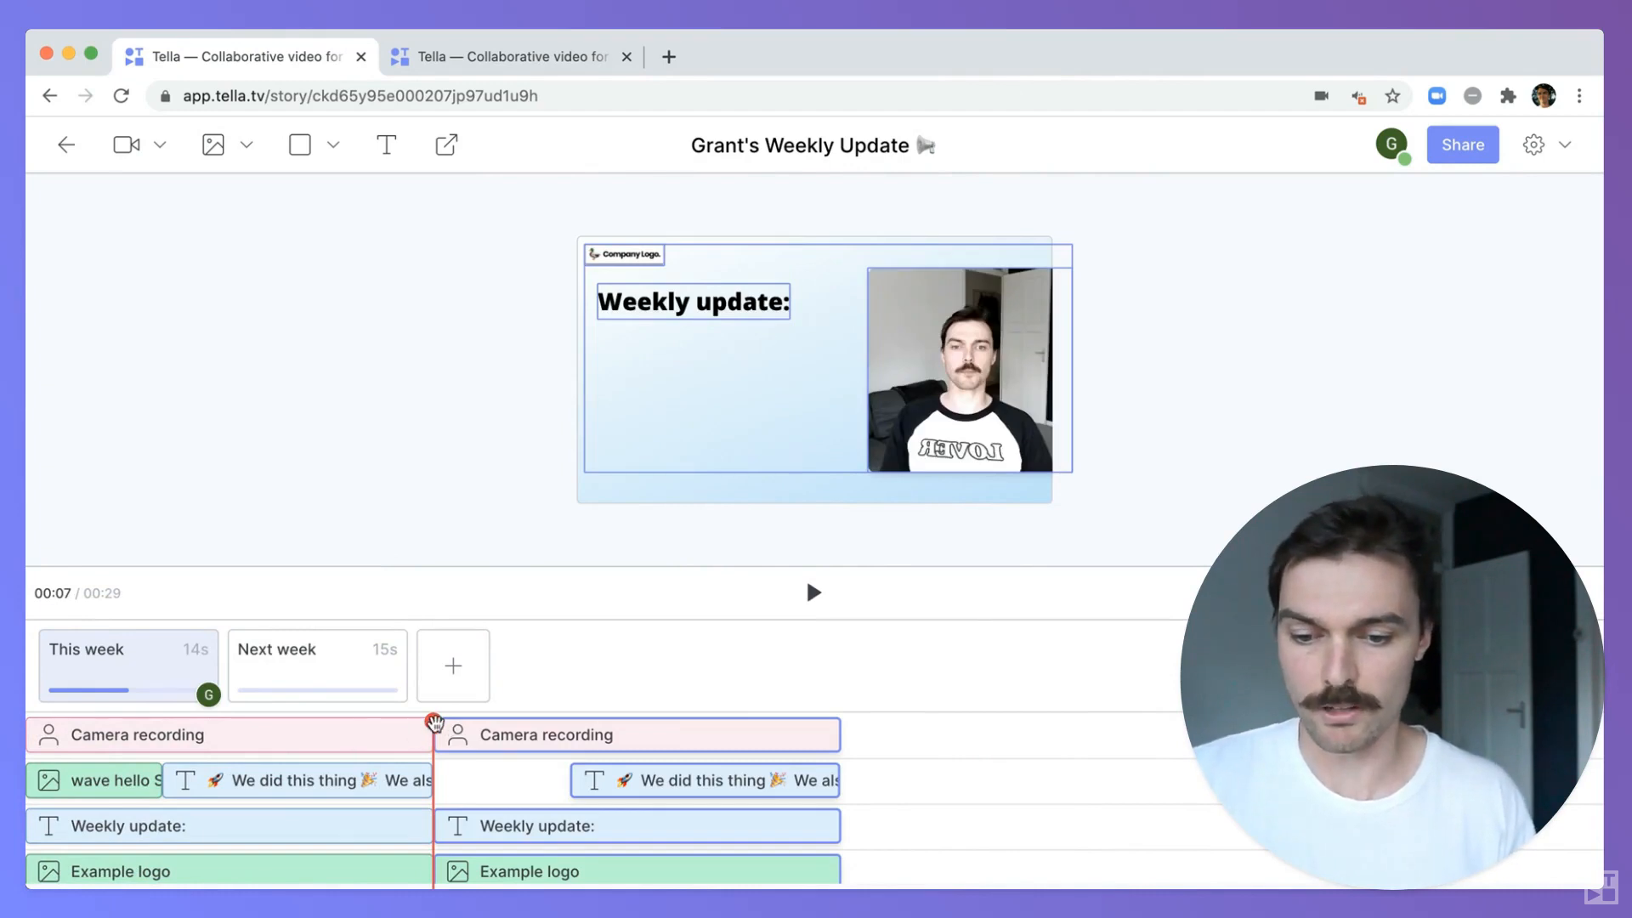
Step: Move the playhead back to about 5 seconds and delete the pasted clips from the This week scene
mouse_move(433, 722)
left_mouse_down()
mouse_move(309, 722)
mouse_move(587, 723)
mouse_move(443, 723)
left_mouse_up()
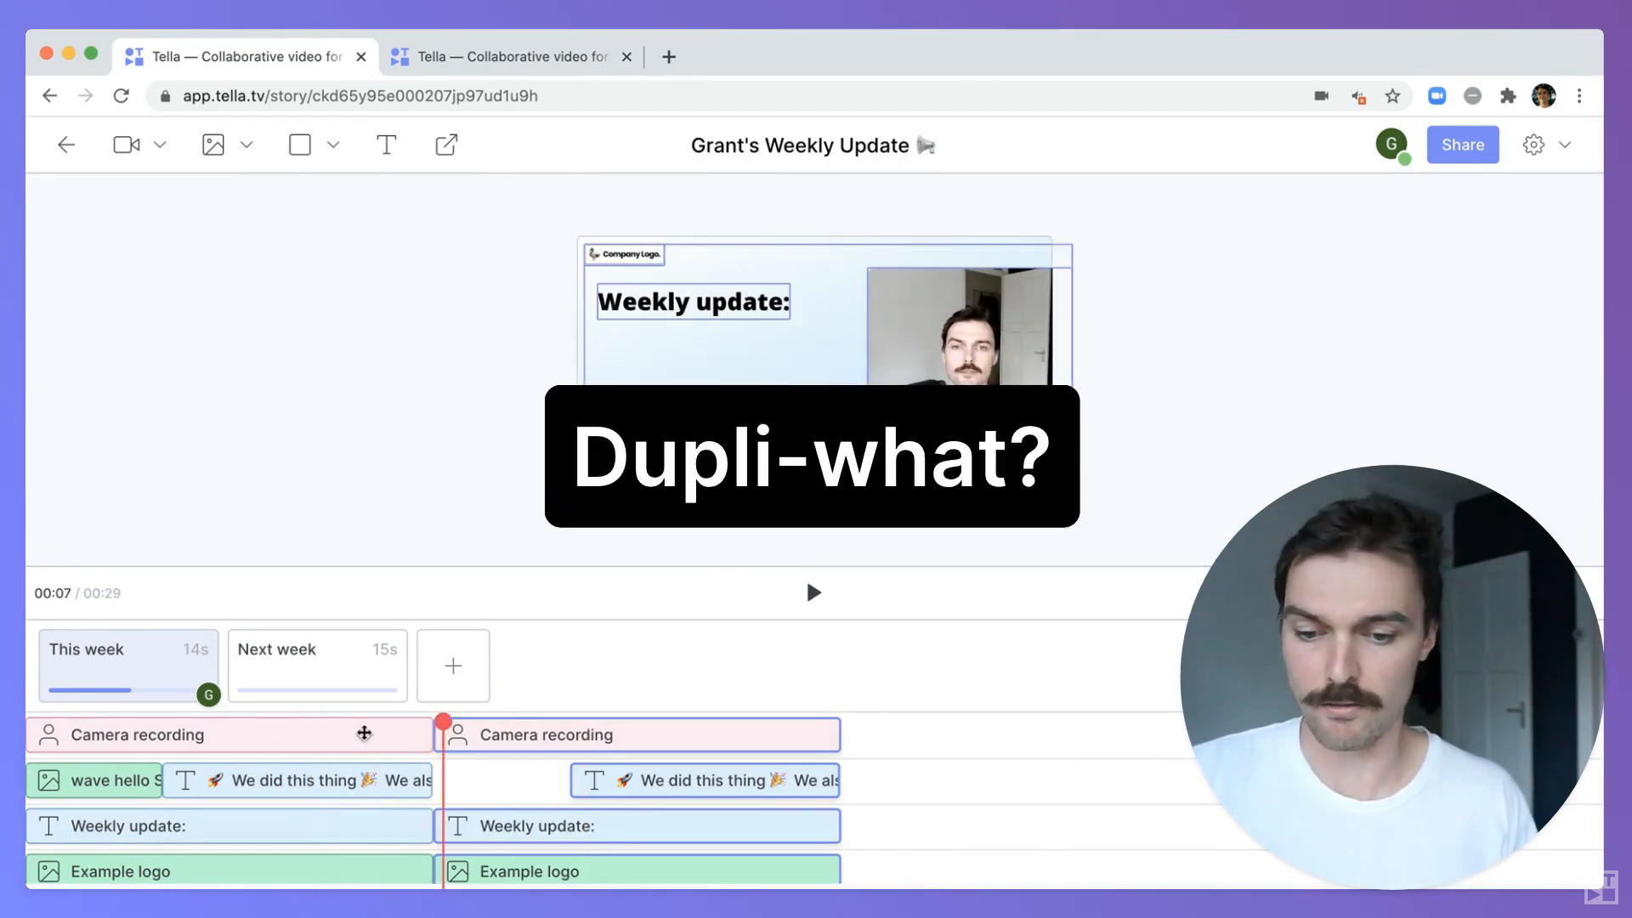
left_click(330, 735)
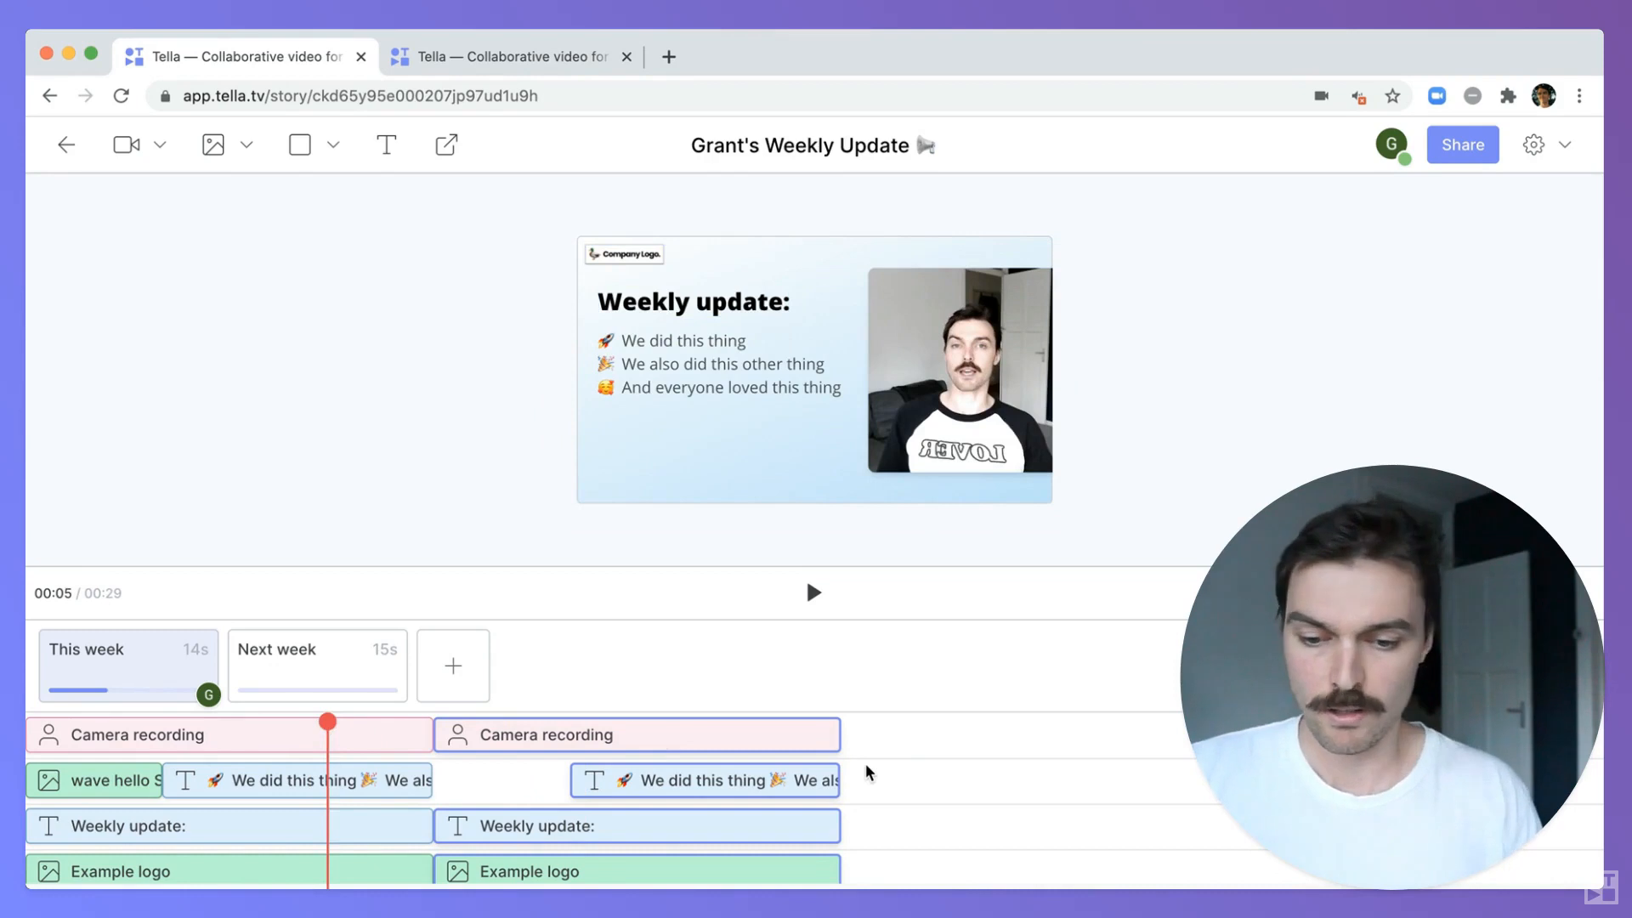
key("BackSpace")
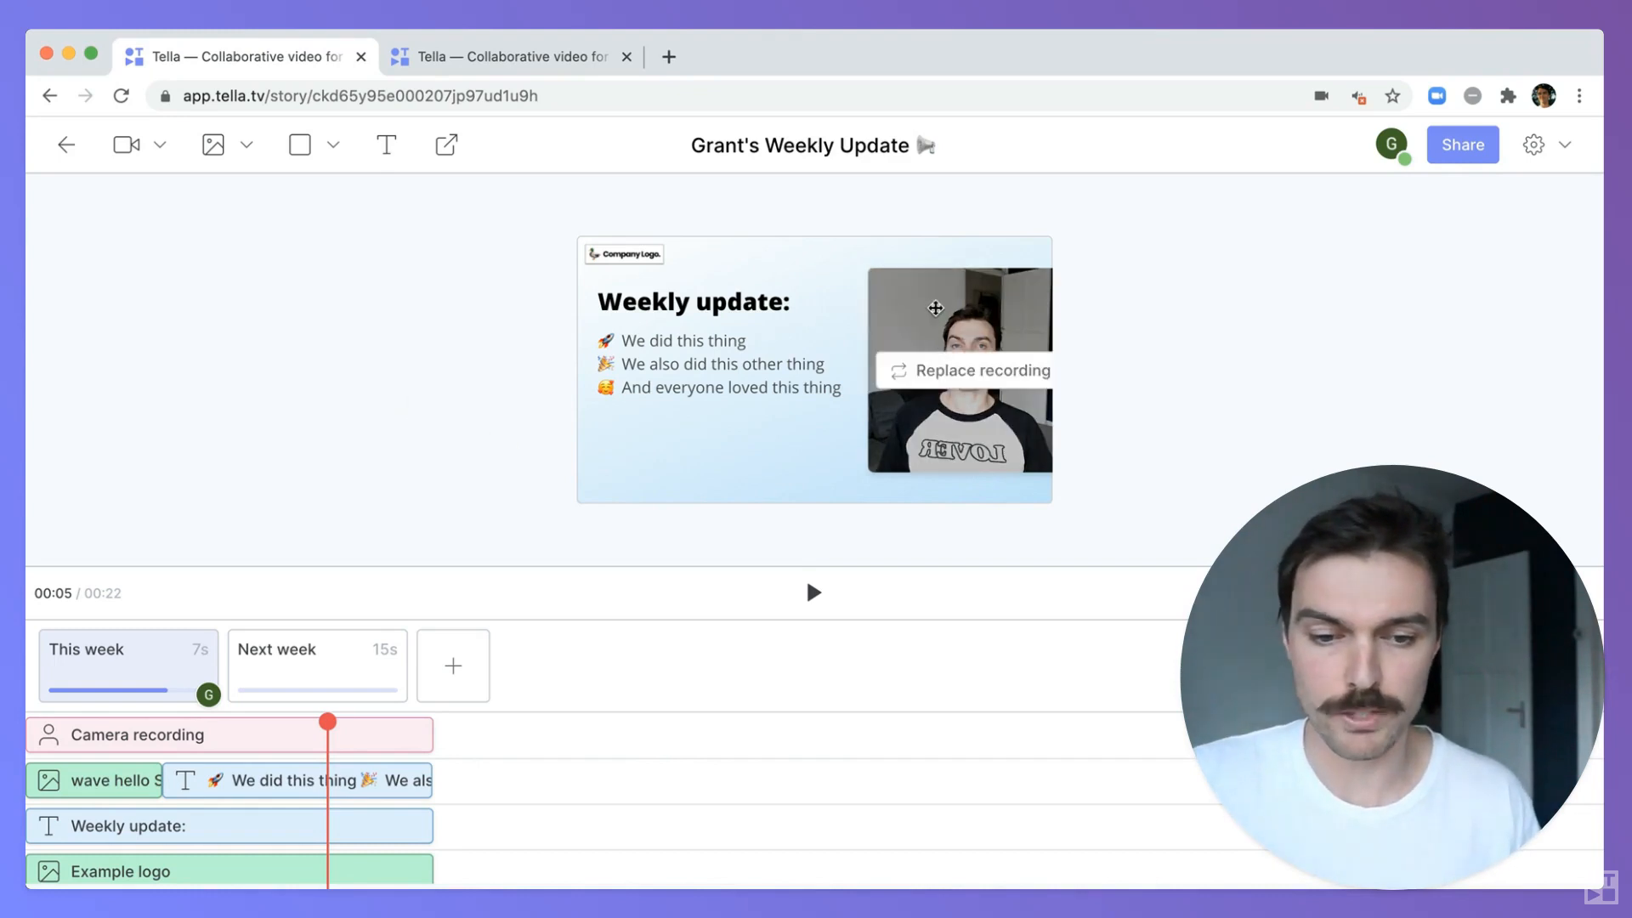
Step: Copy the camera recording, company logo and Weekly update heading from the This week scene into the Untitled video in the other browser tab
left_click(935, 308)
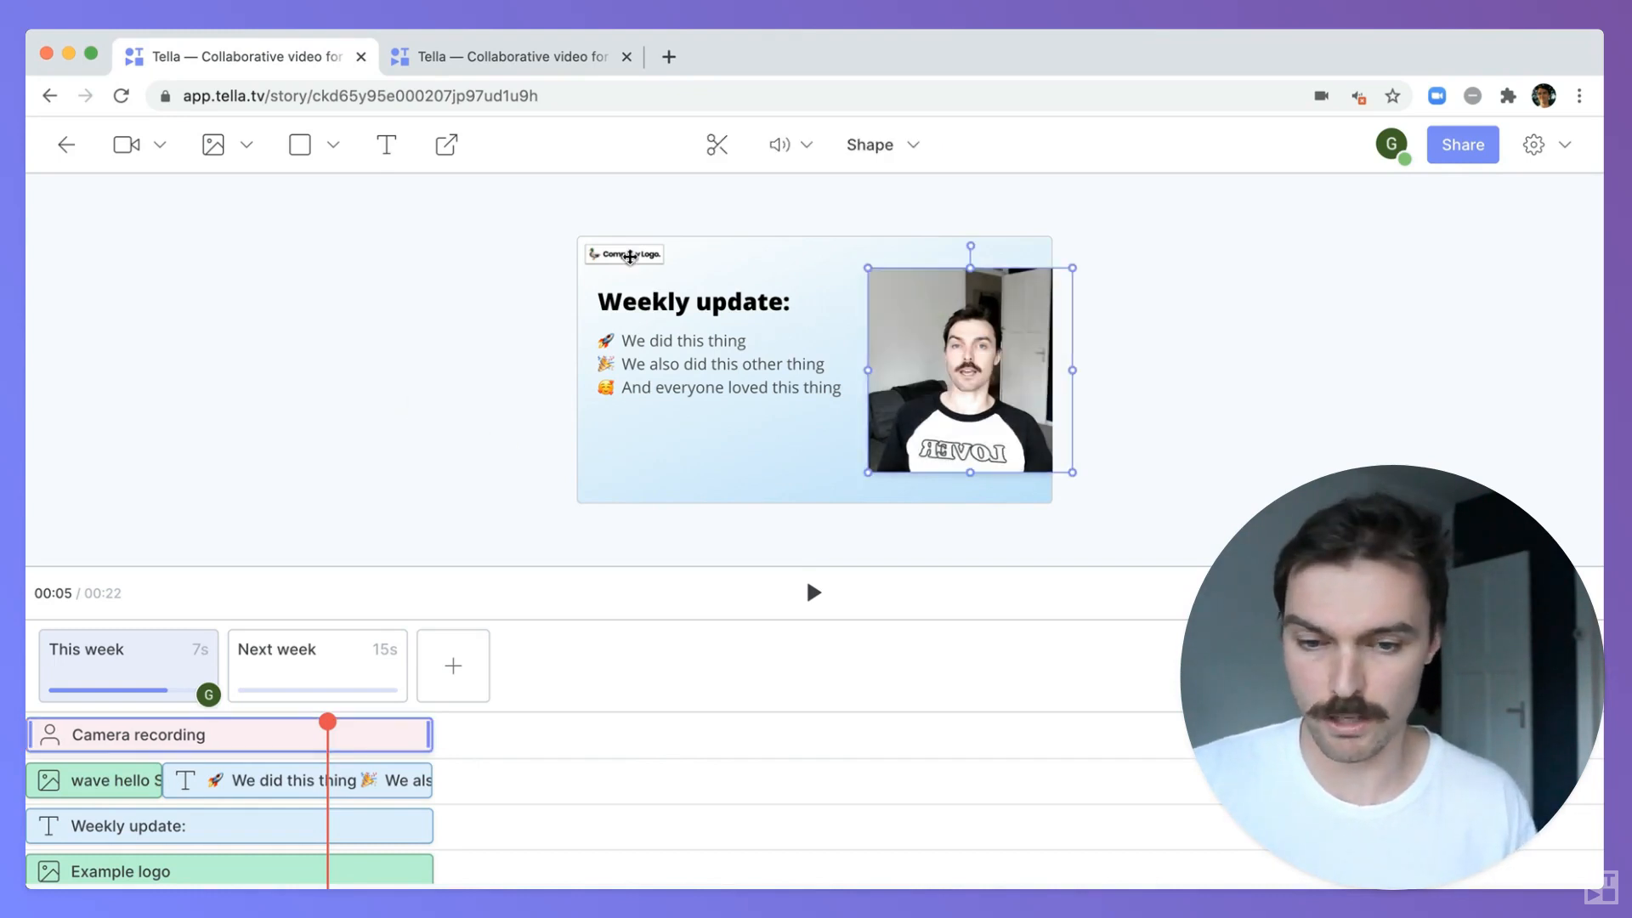
left_click(630, 258)
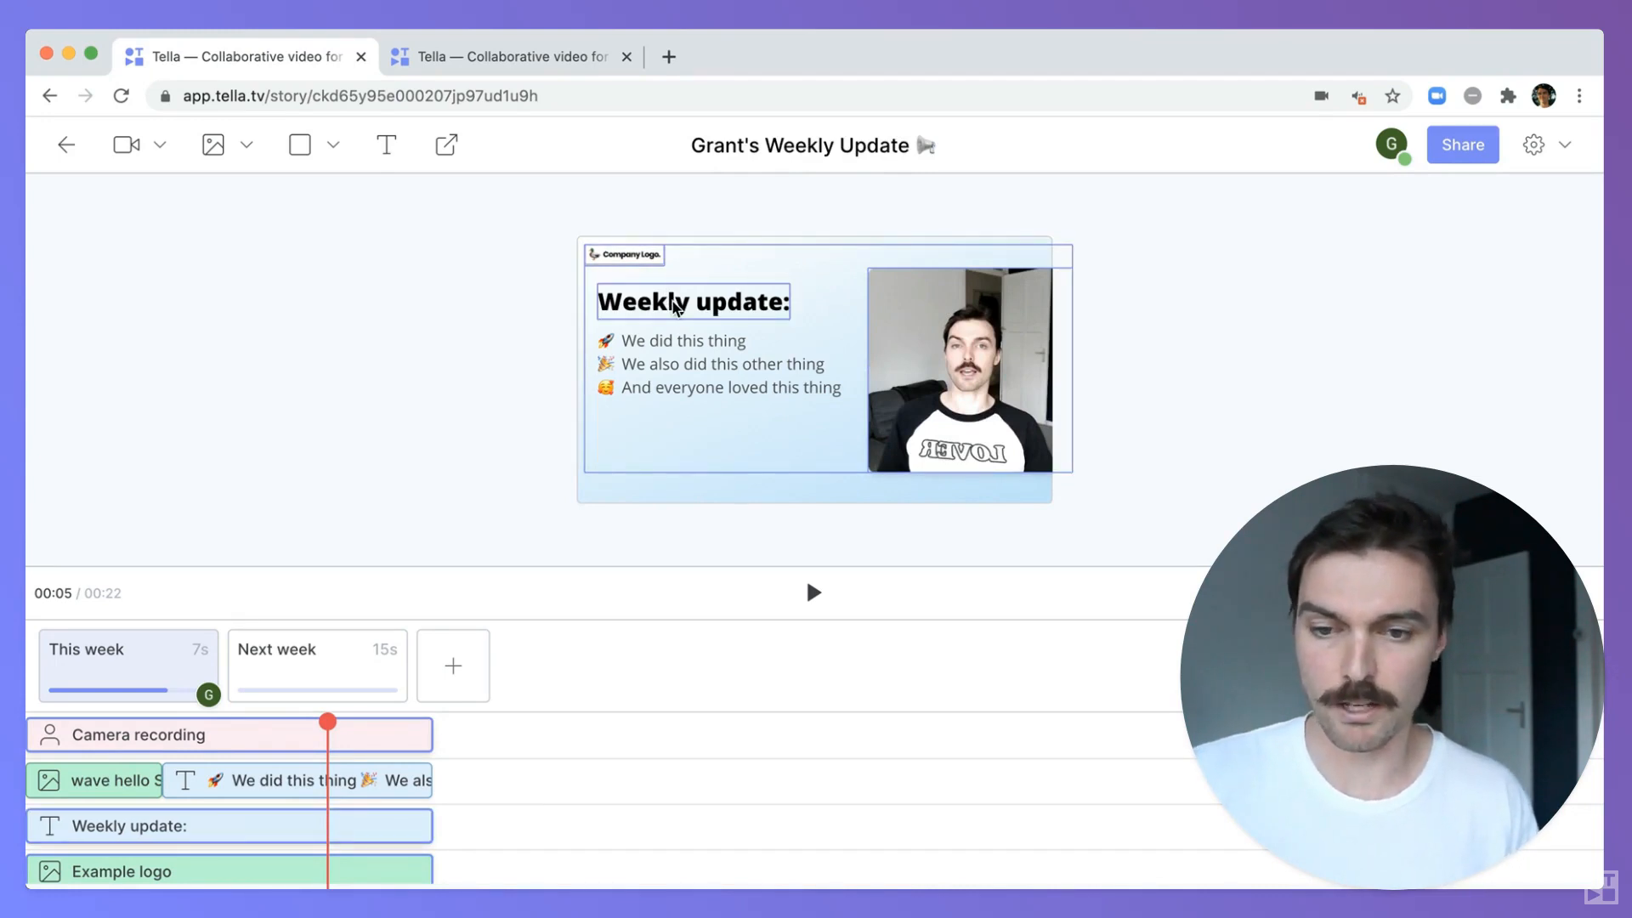
left_click(507, 66)
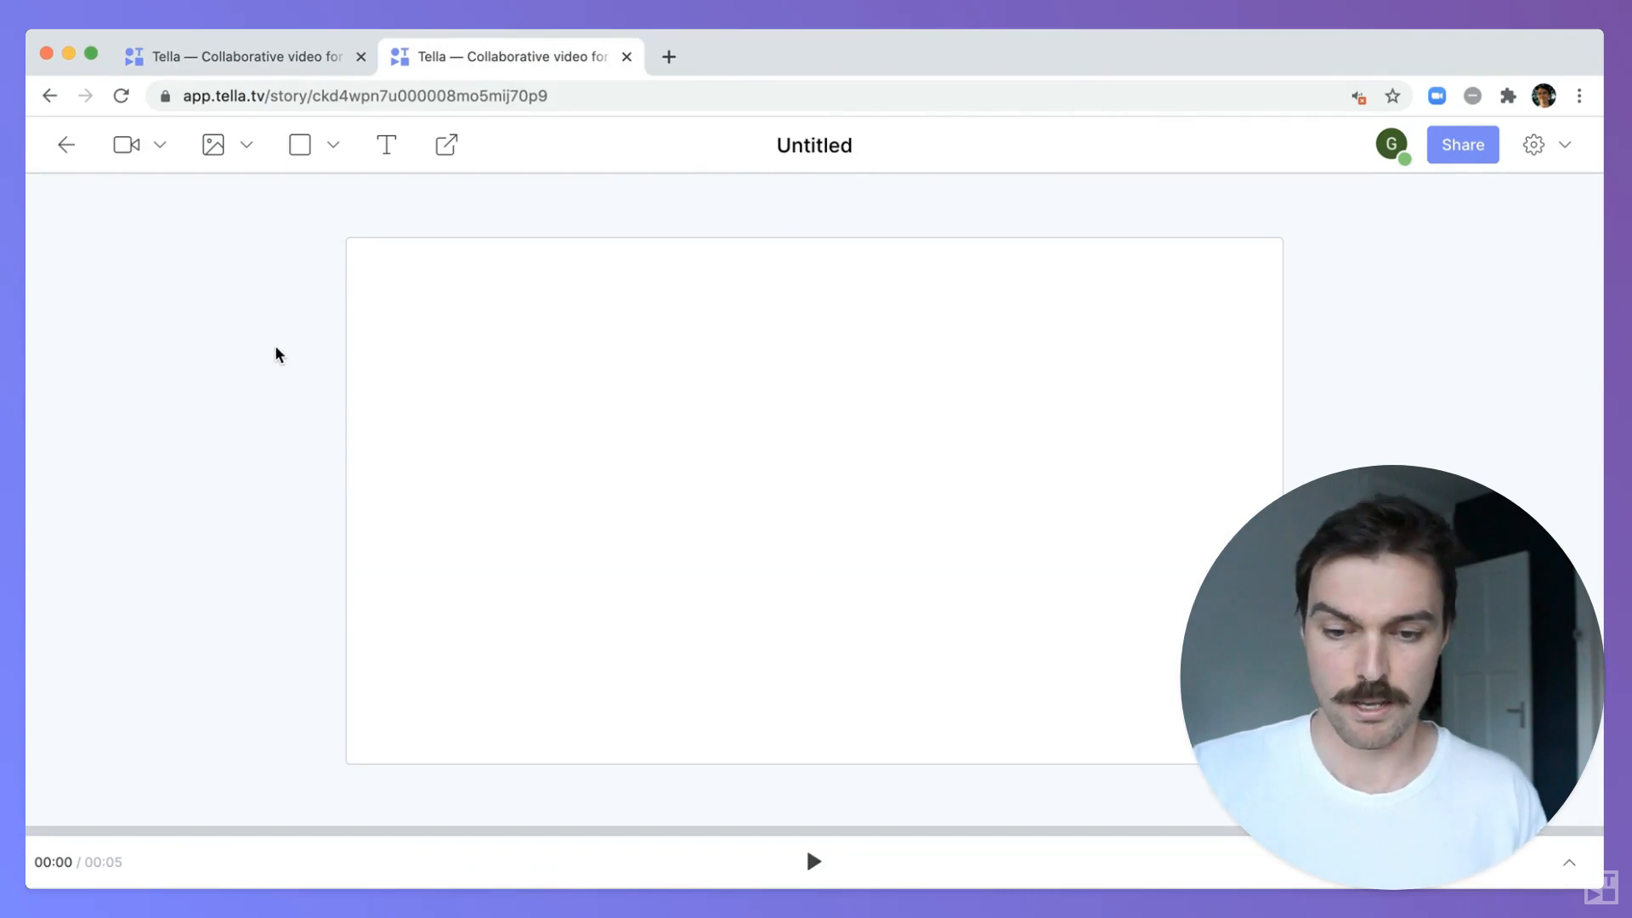
key("super+v")
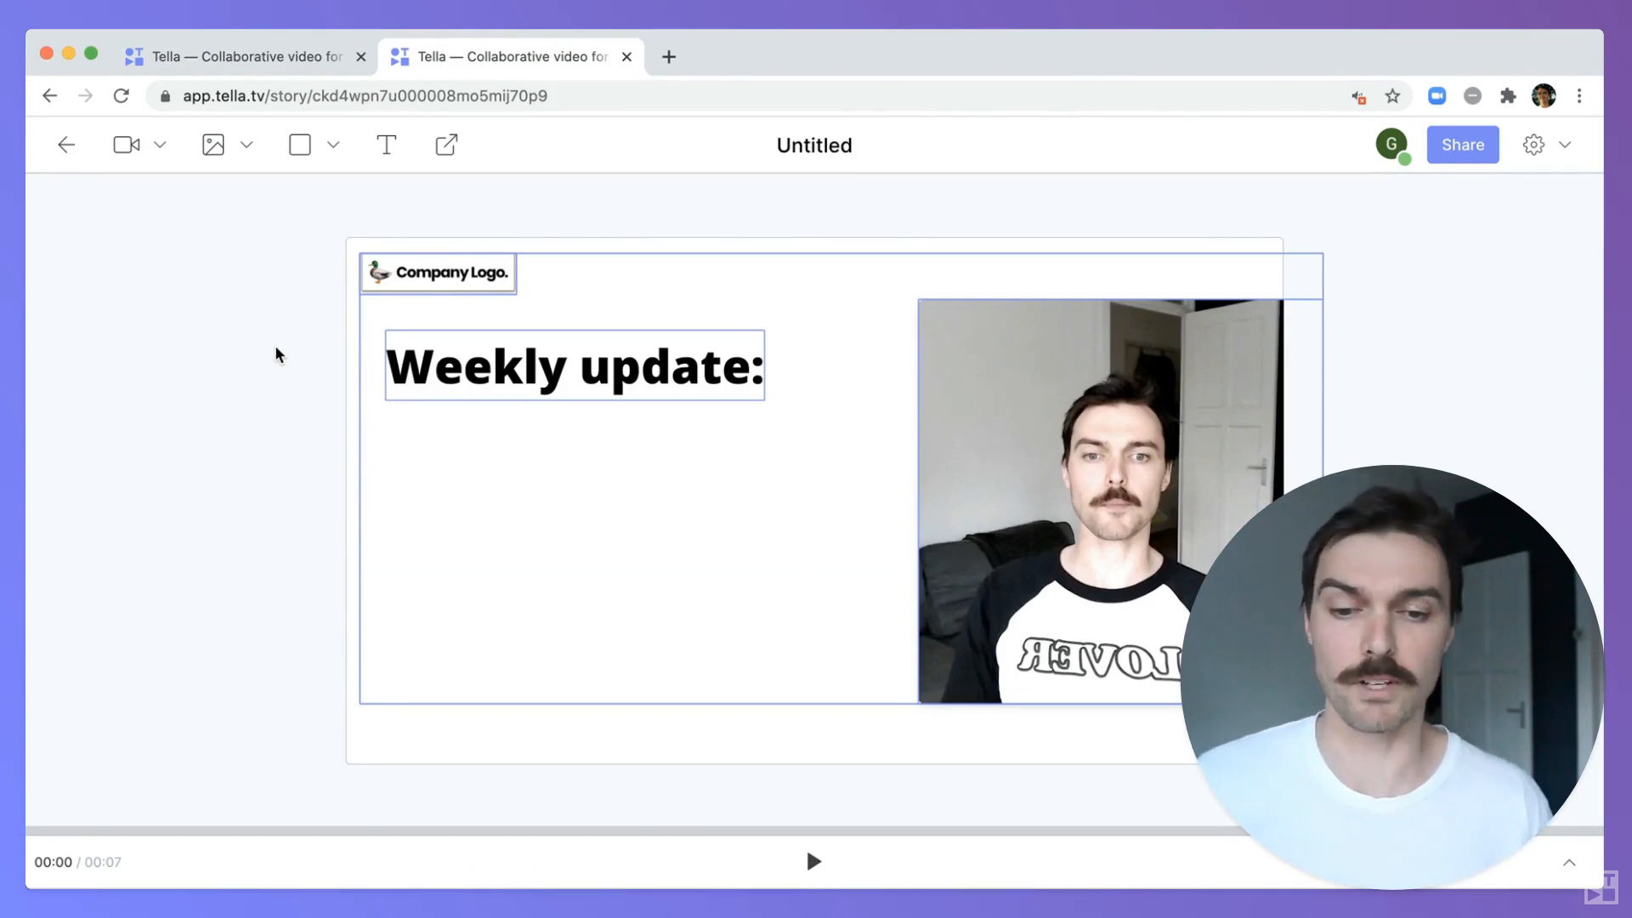
left_click(276, 355)
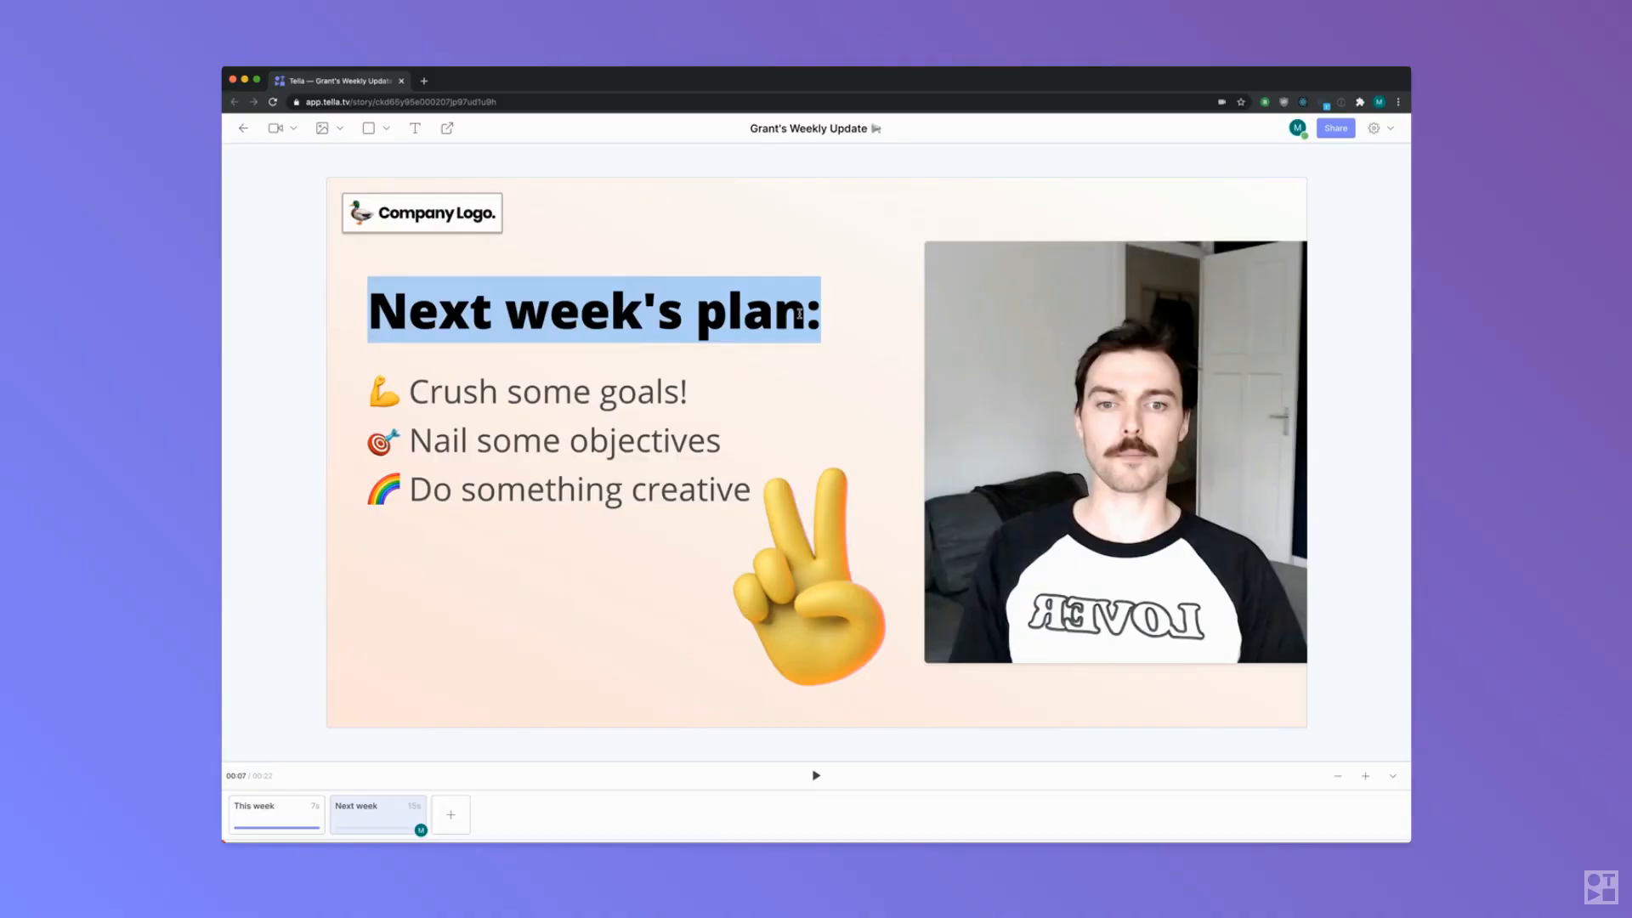
Step: Change the Next week scene's heading to the teammate's first name followed by "'s update:" and rename the scene to match
left_click(799, 314)
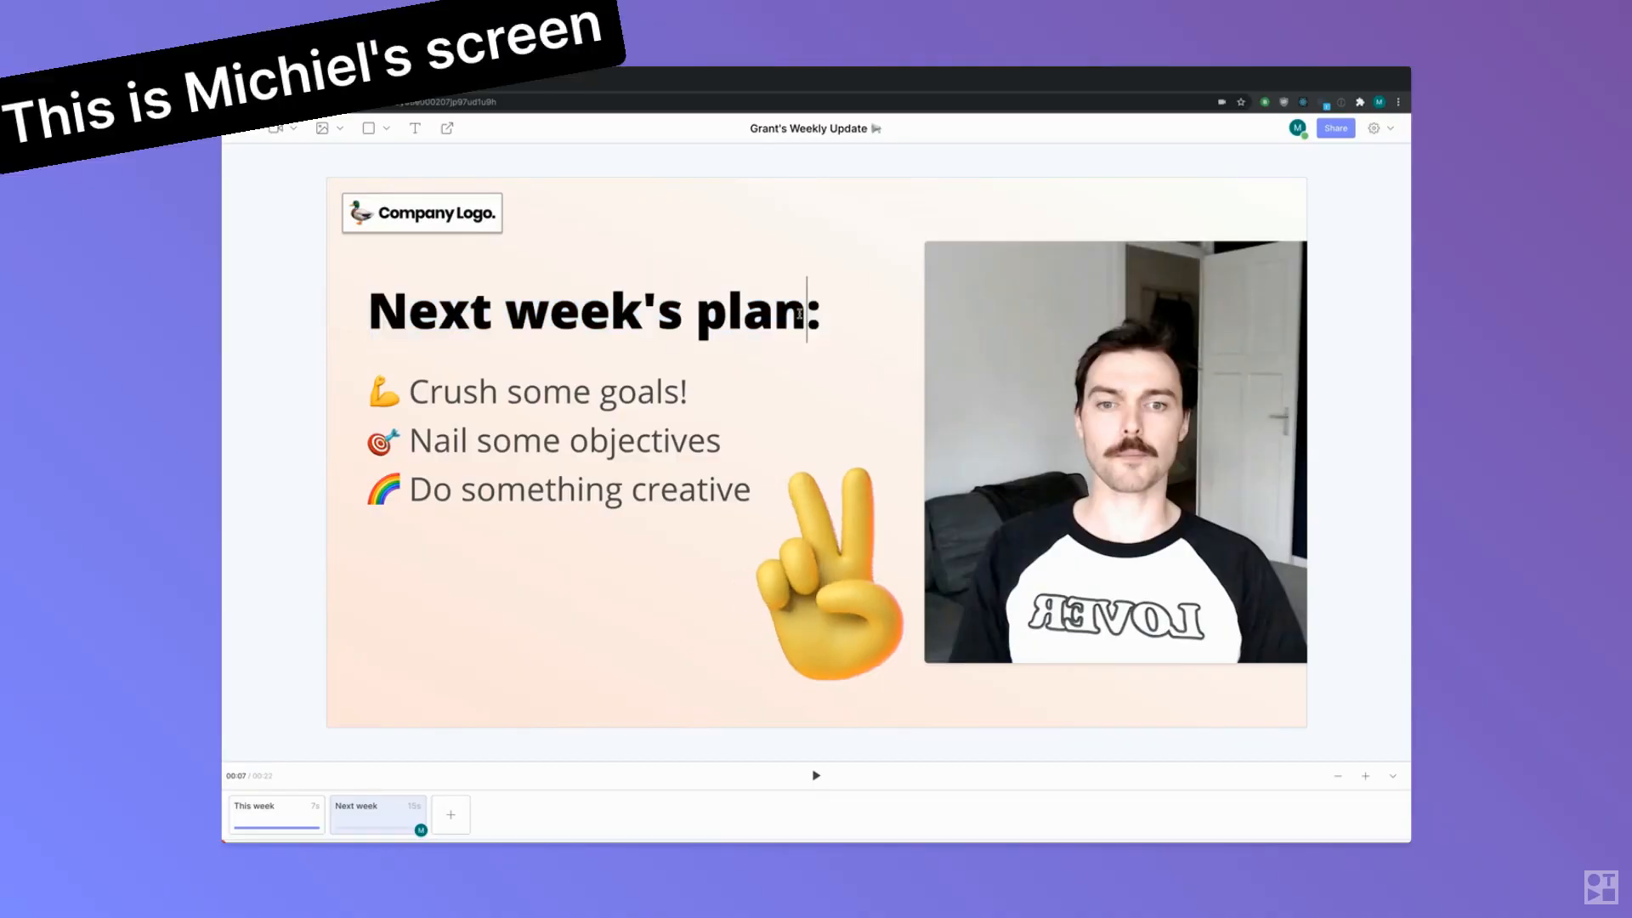
key("shift+Home")
type("Mich")
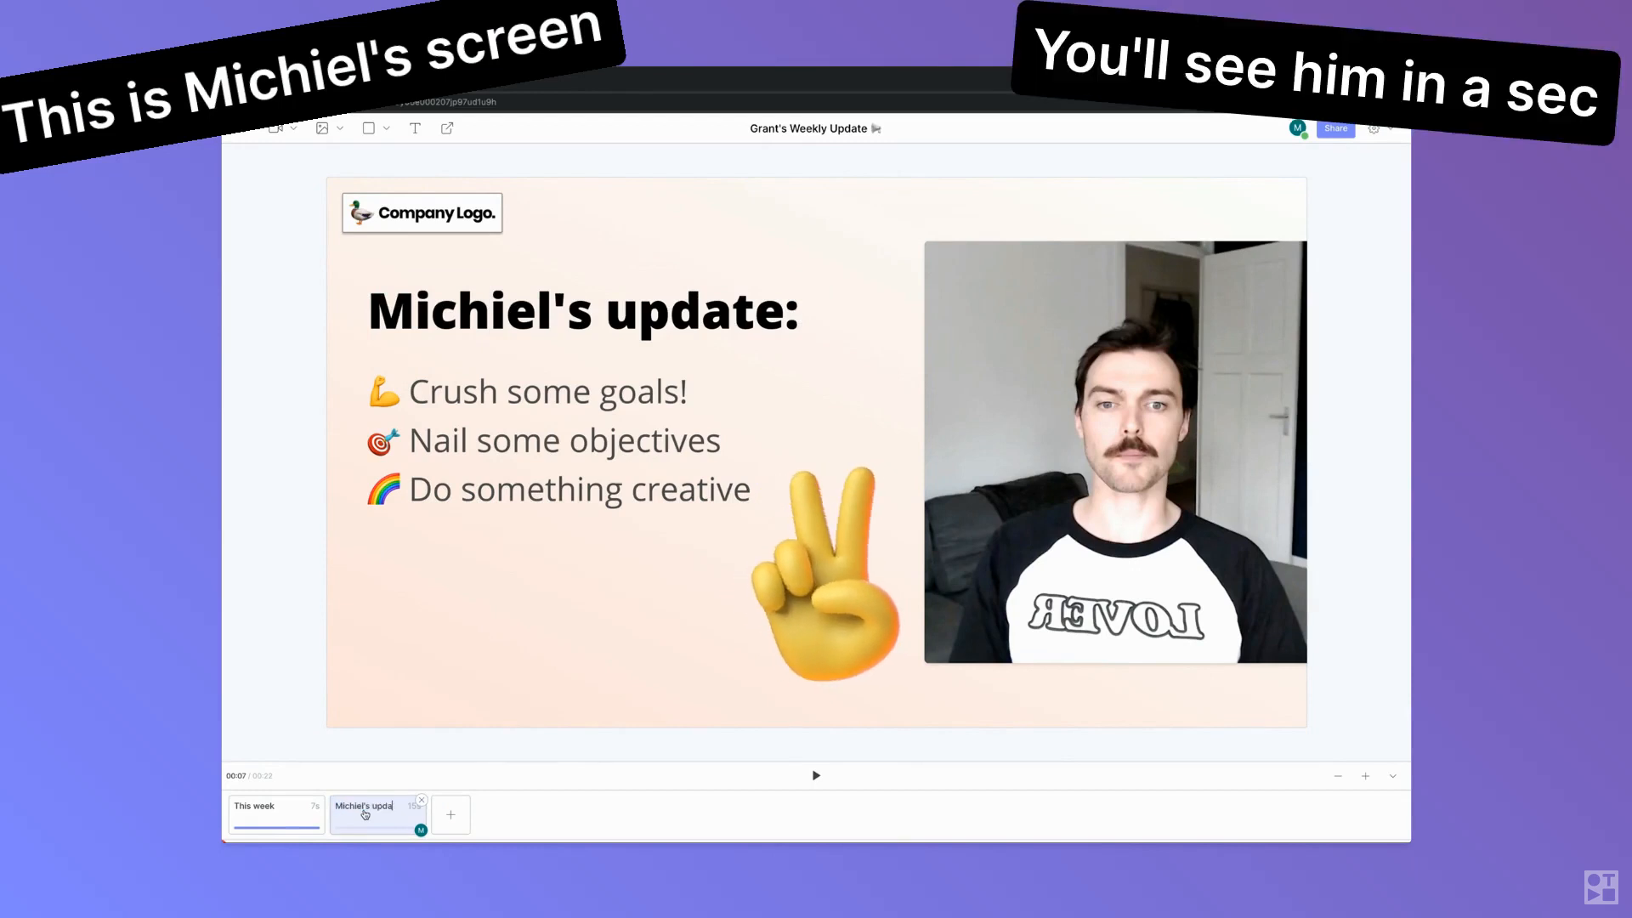
Step: Start a replacement camera recording in the teammate's scene, using the HD Pro Webcam C920 for both camera and audio
mouse_move(1126, 354)
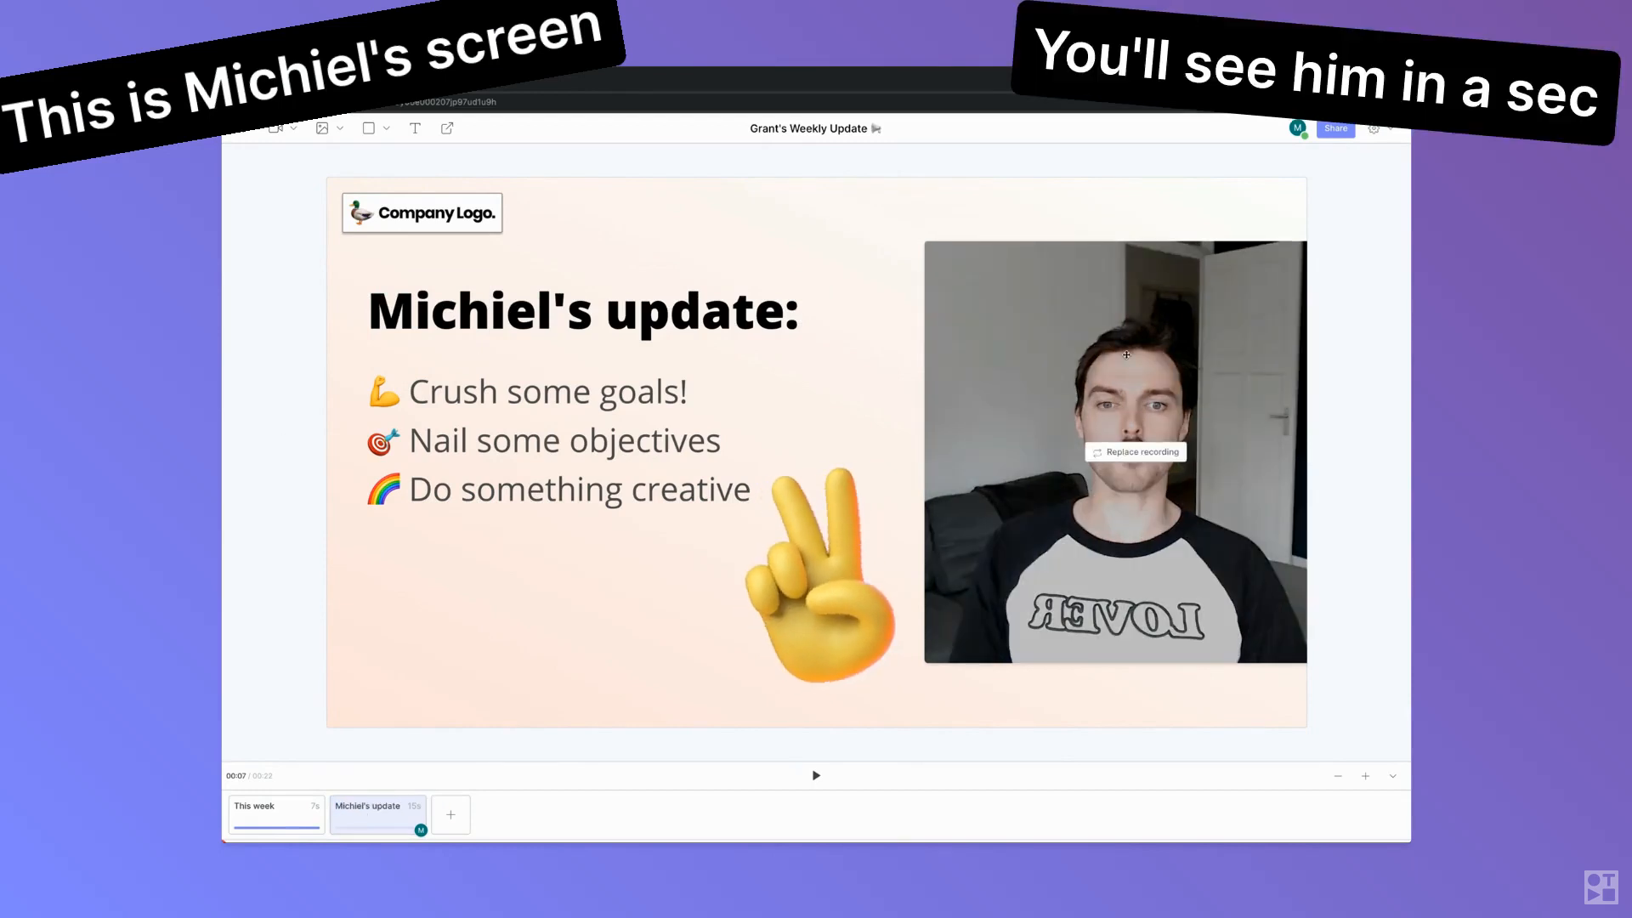
left_click(1143, 453)
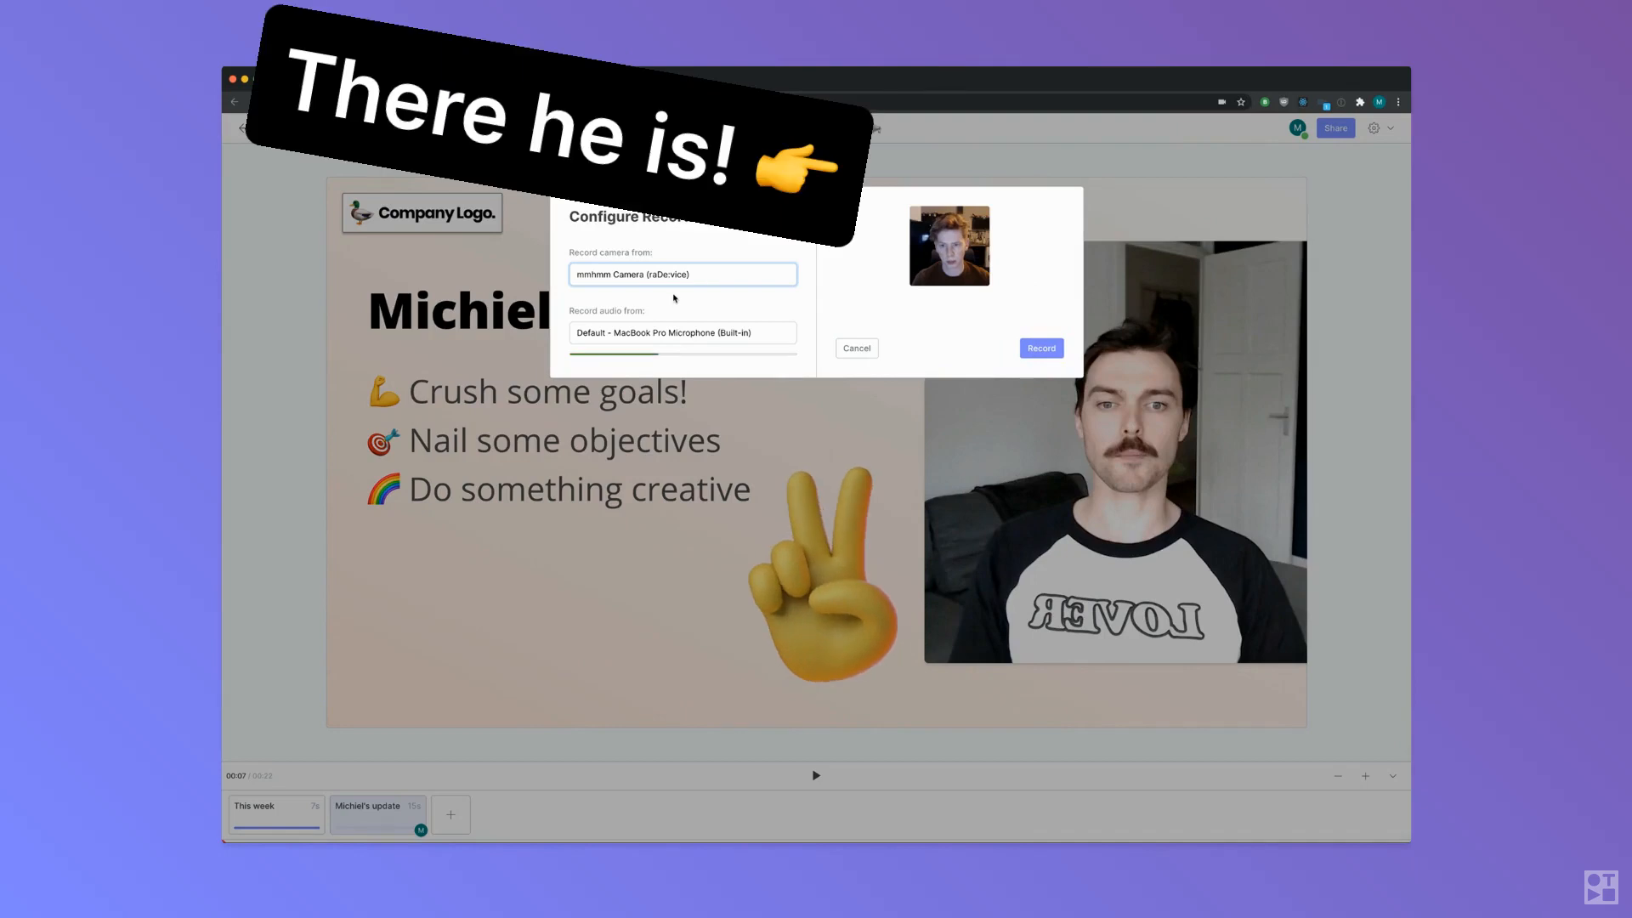
left_click_drag(703, 280, 731, 298)
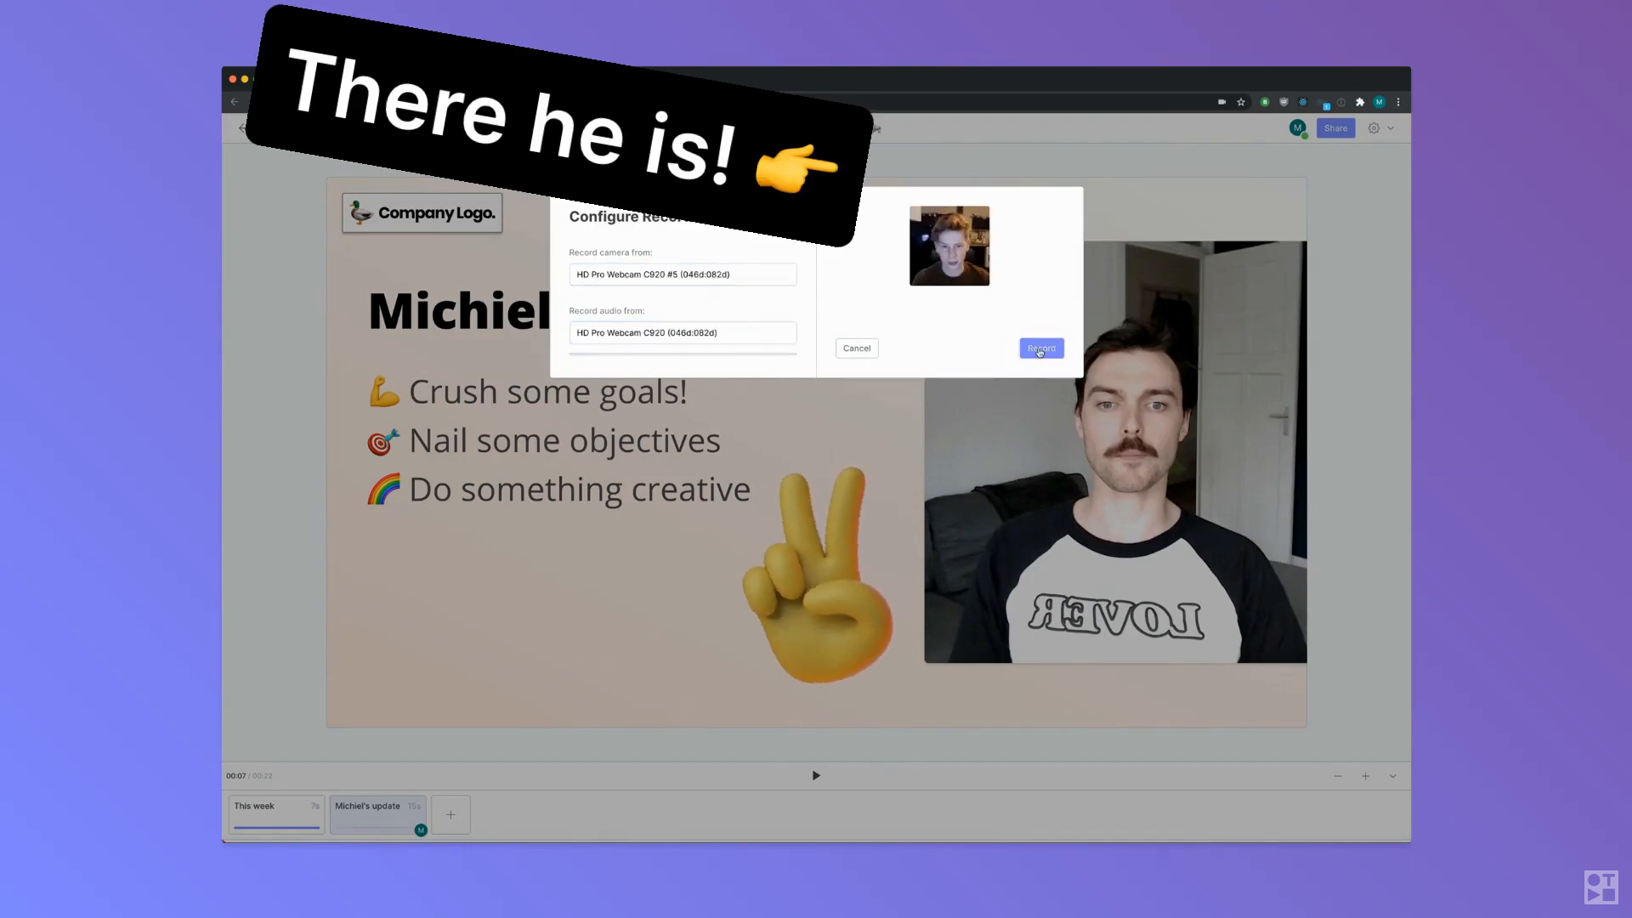
left_click(1041, 348)
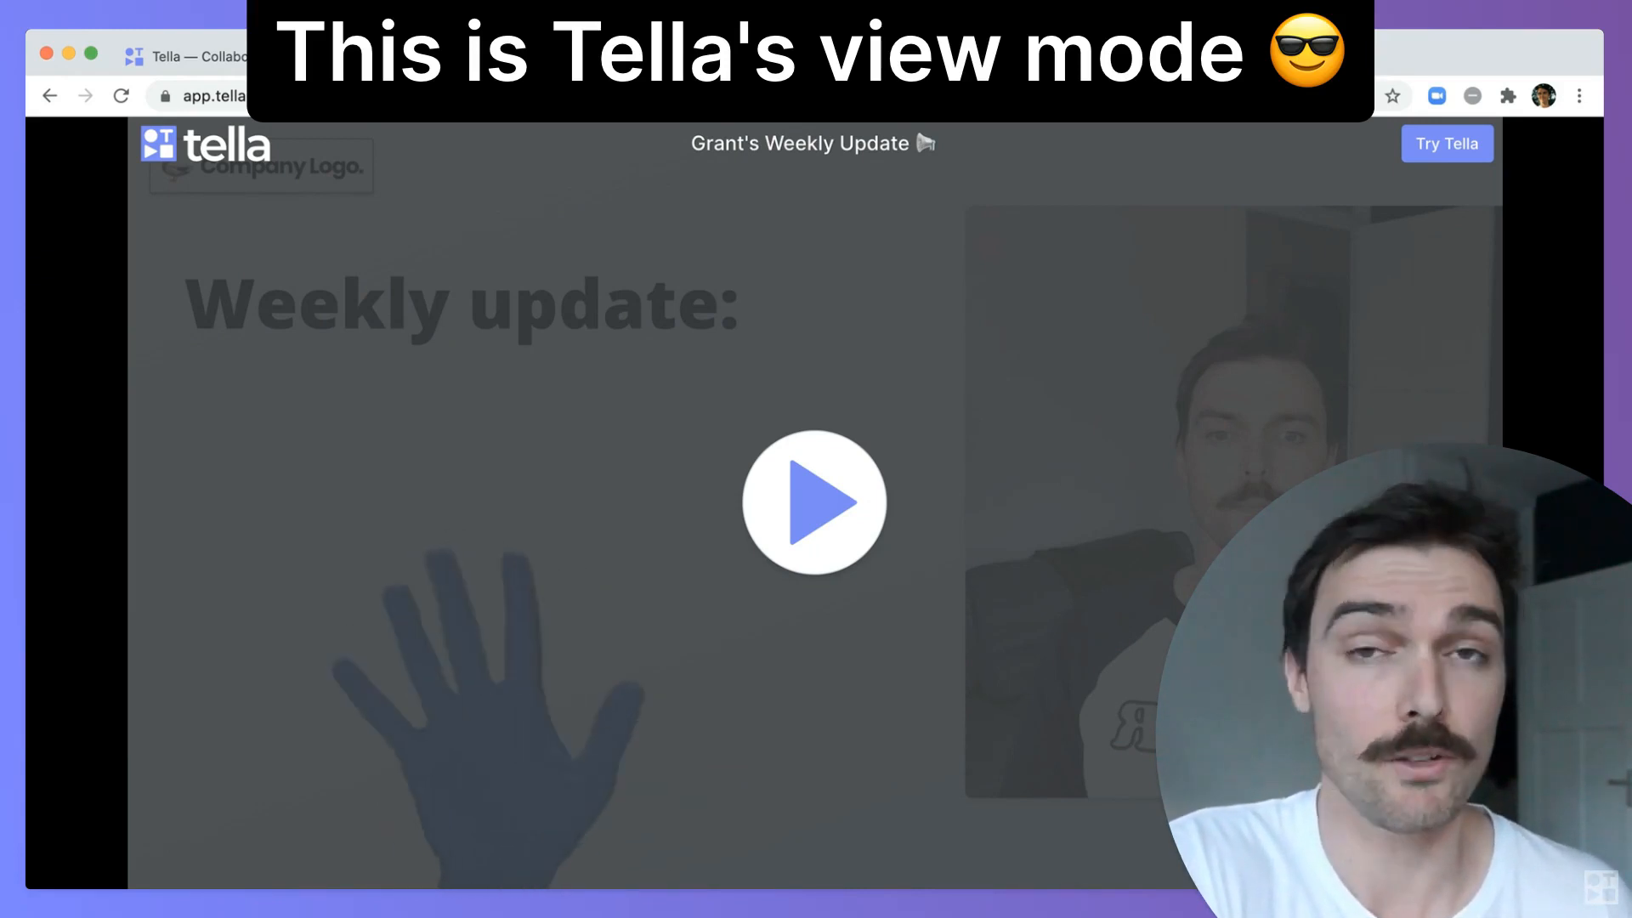
Step: Play the start of the weekly update in view mode, and return to its editor in the other browser tab
left_click(819, 503)
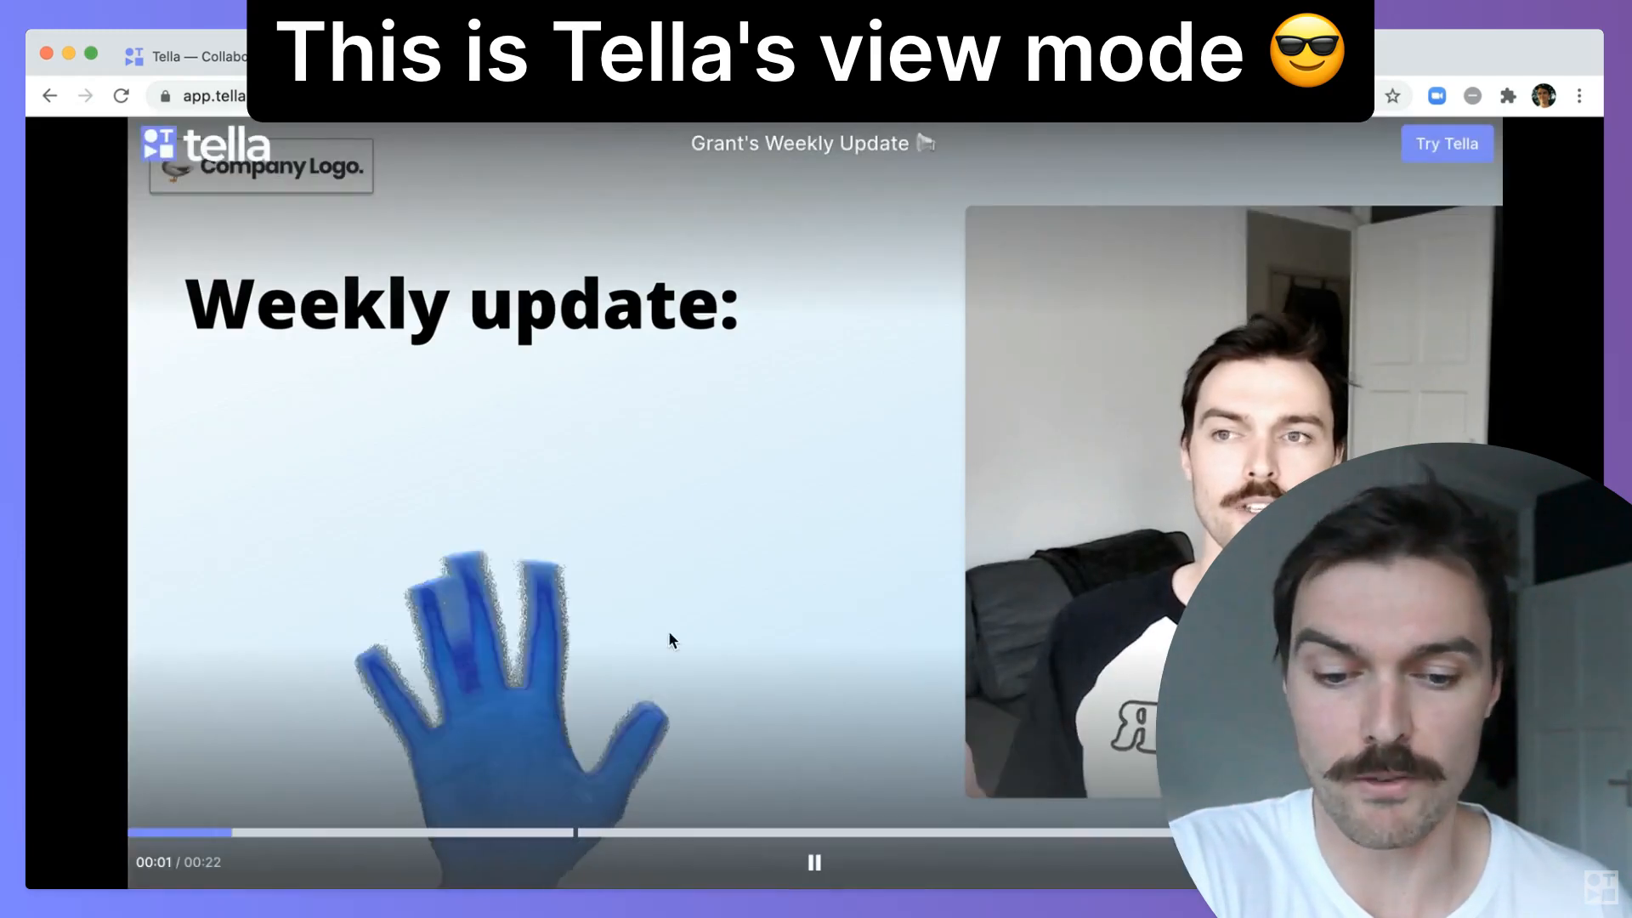
left_click(814, 862)
left_click(238, 54)
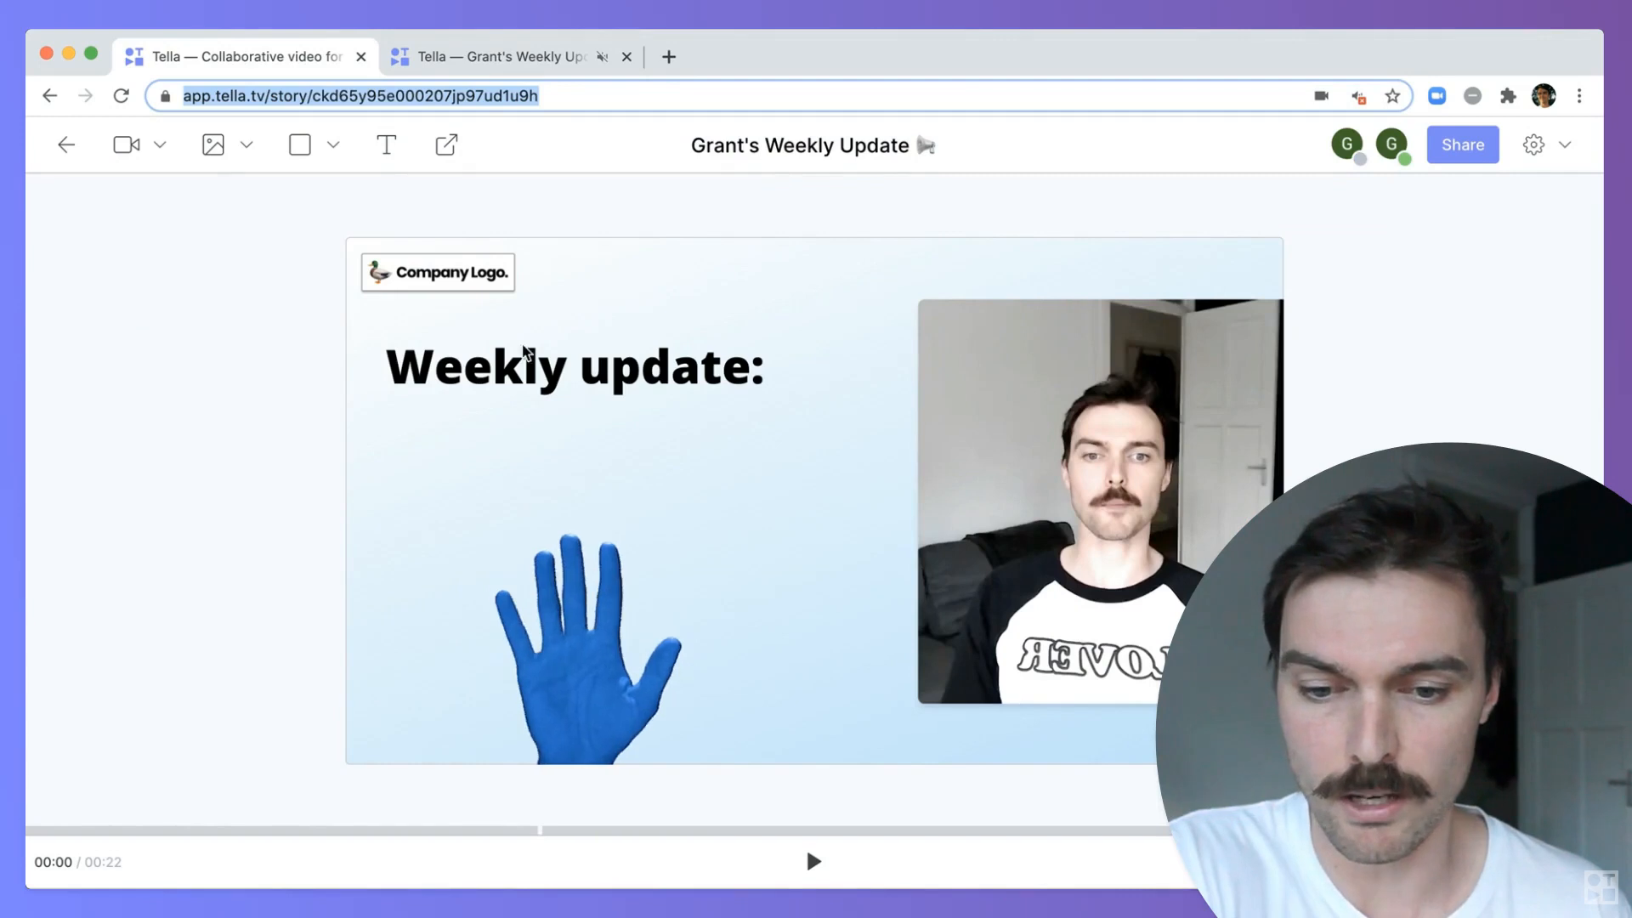
Step: Move the Weekly update heading directly above the camera recording, and check the change in the view mode tab
left_click(530, 365)
left_click_drag(532, 365, 1051, 272)
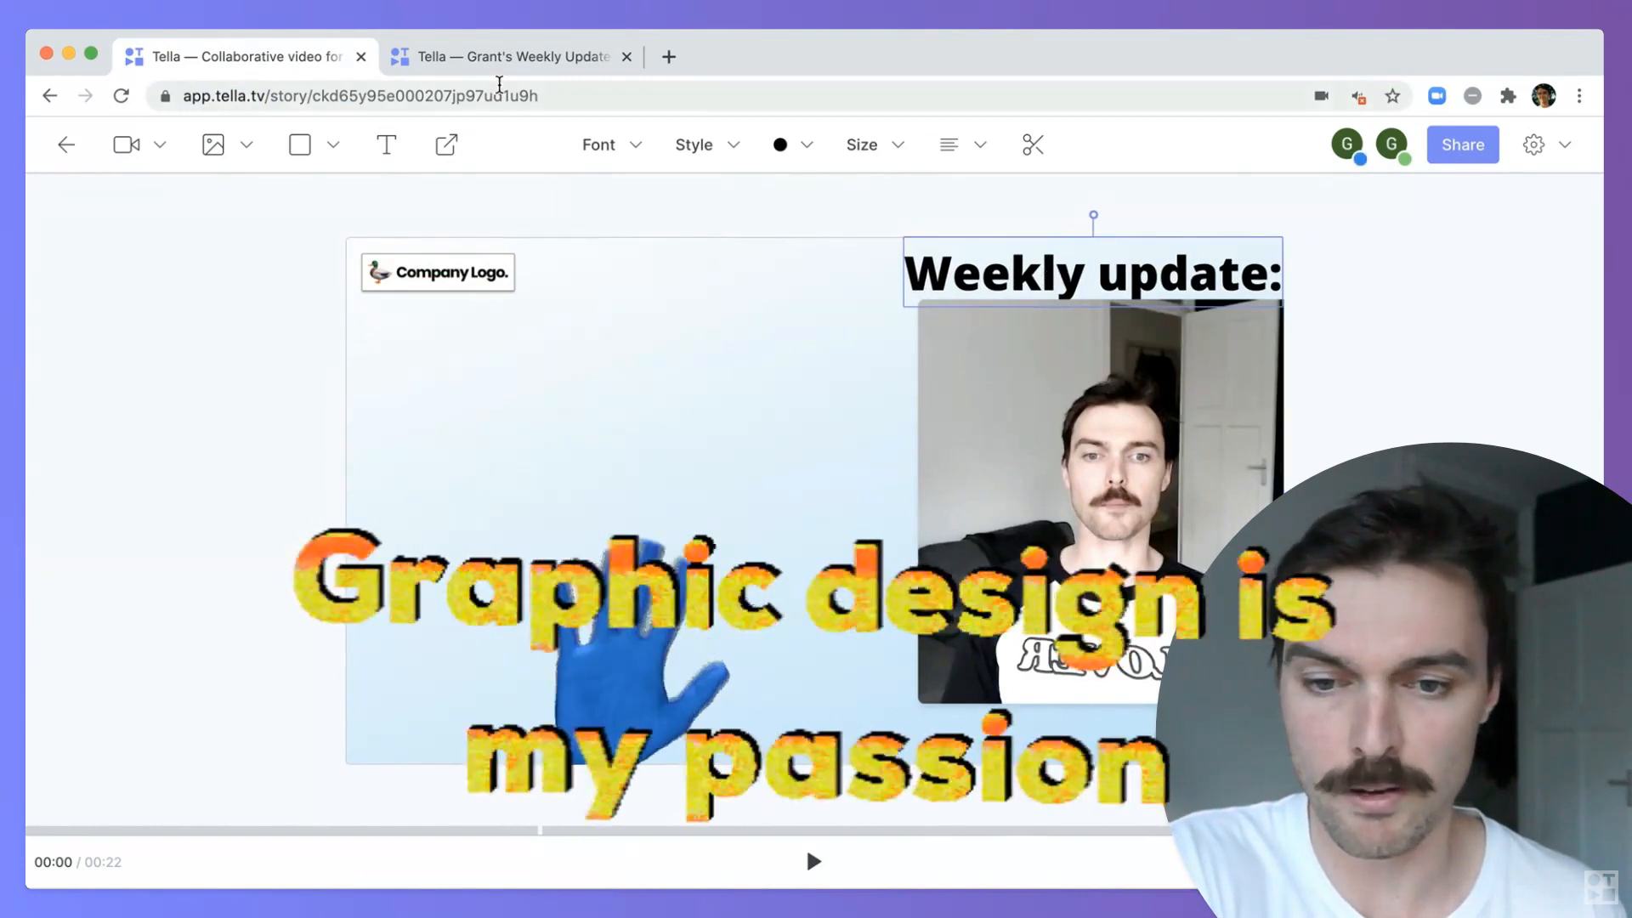
left_click(497, 59)
left_click(519, 219)
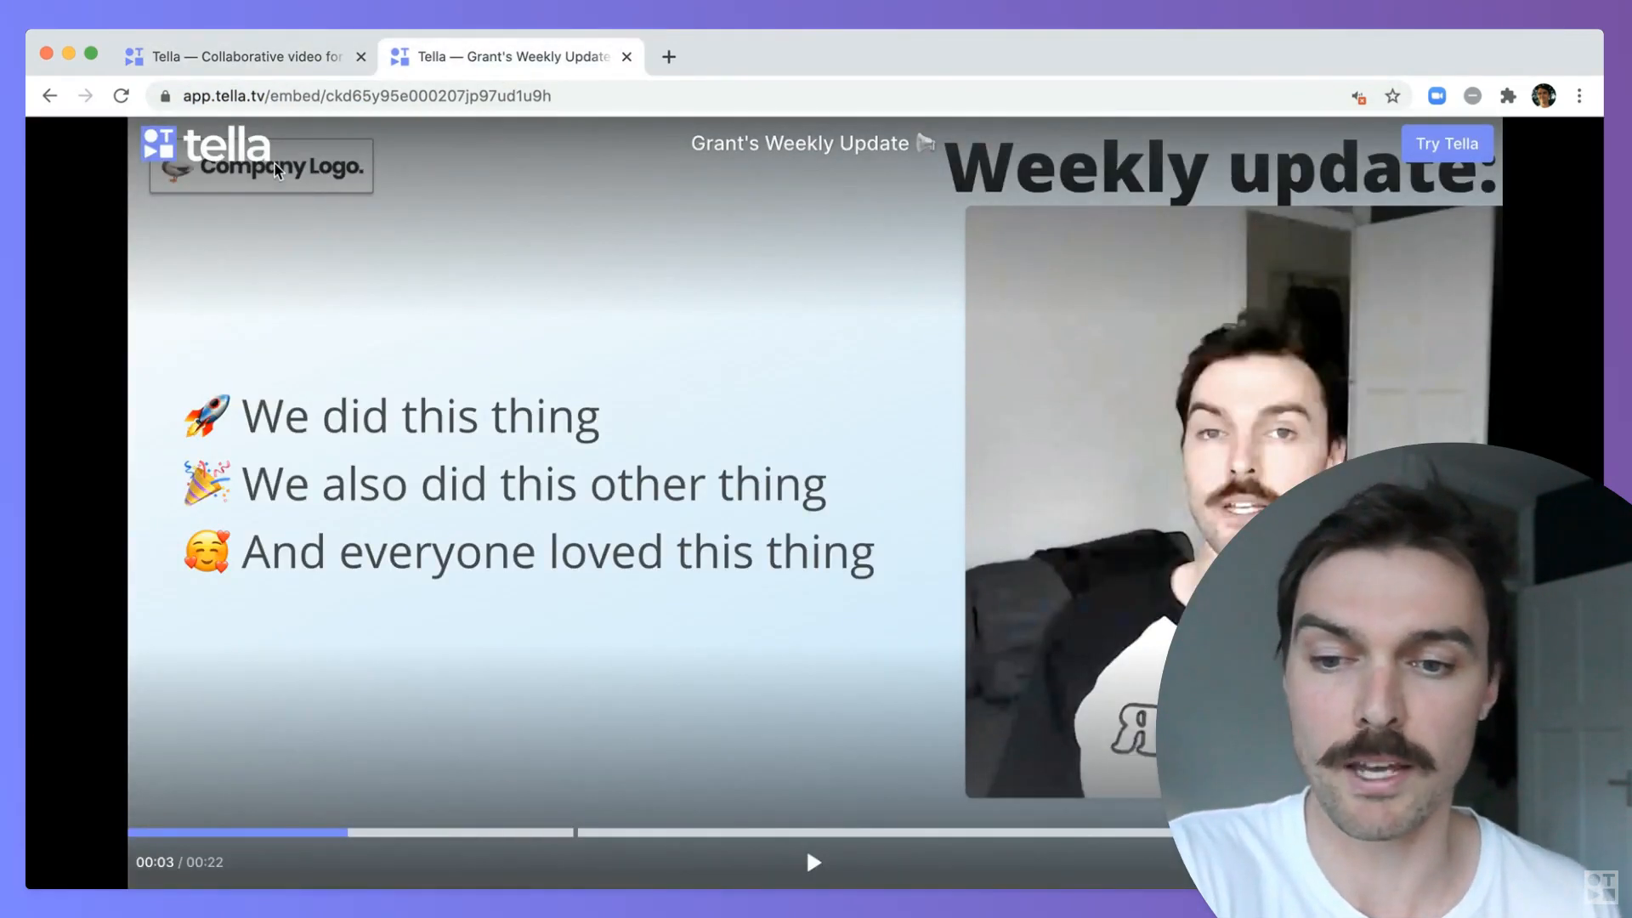
left_click(265, 57)
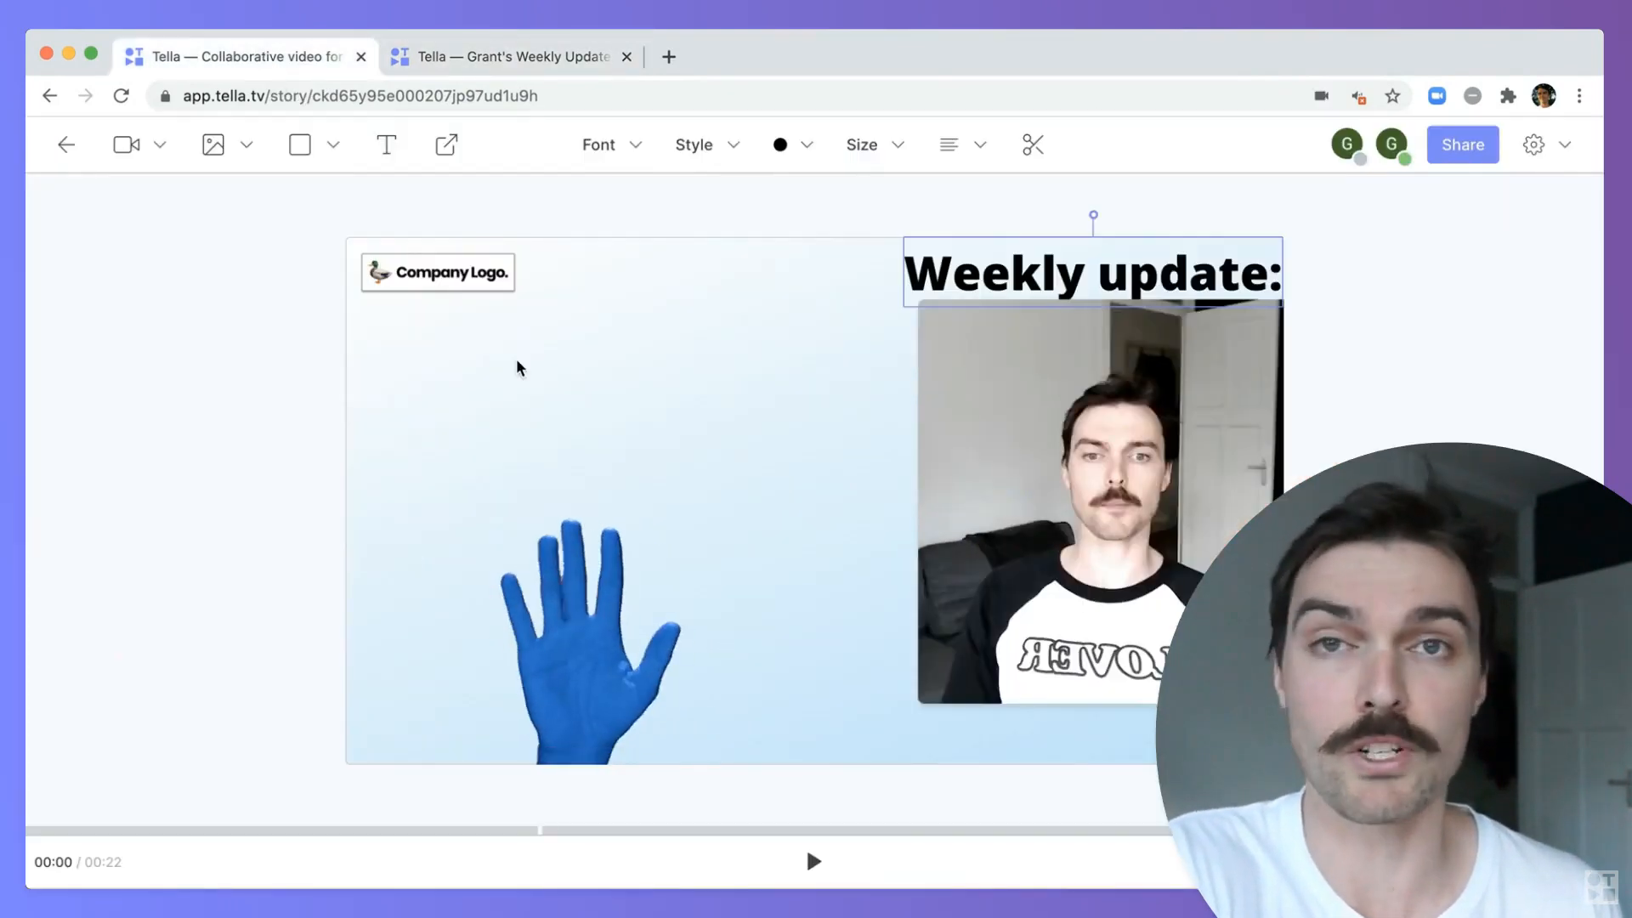